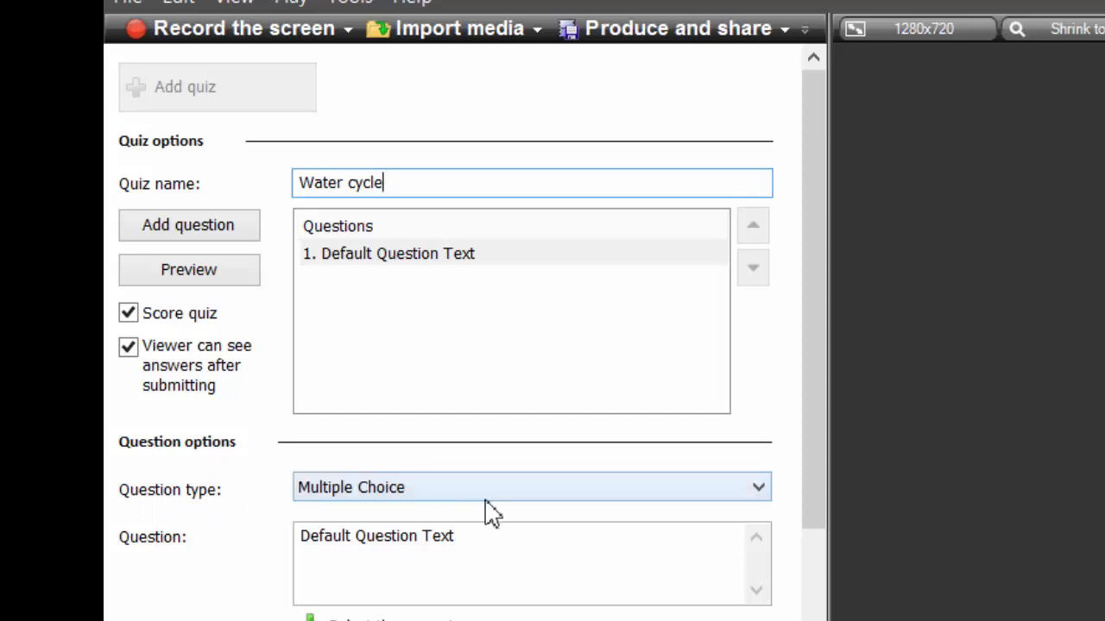
# - Make the Water cycle question Short Answer, reading 'How does the water cycle play a part in creating clouds.'
pyautogui.click(762, 490)
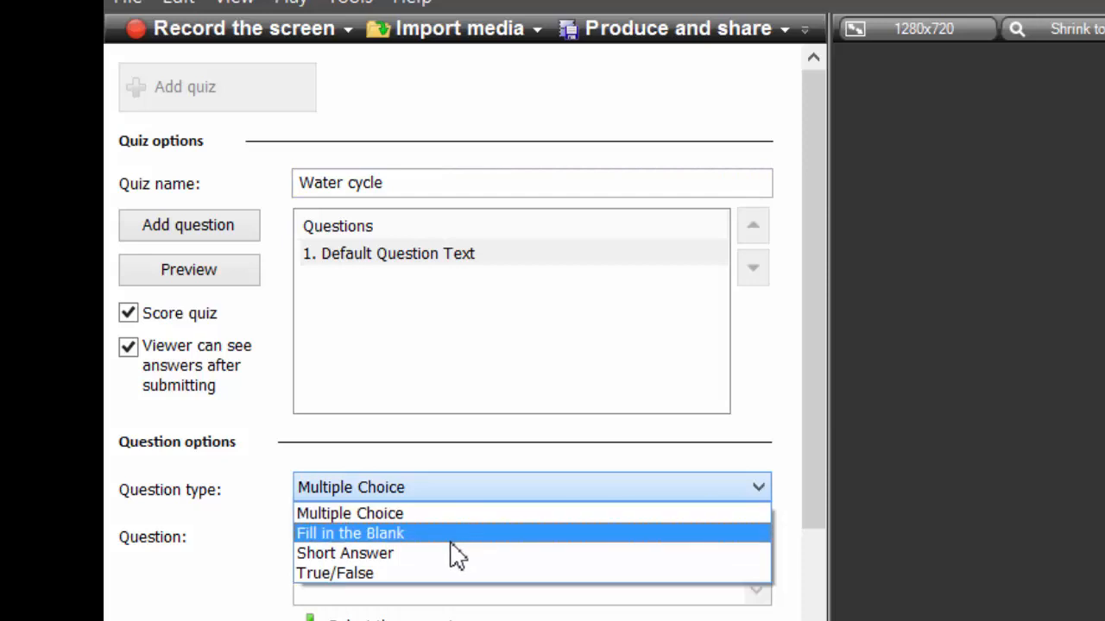
pyautogui.click(387, 555)
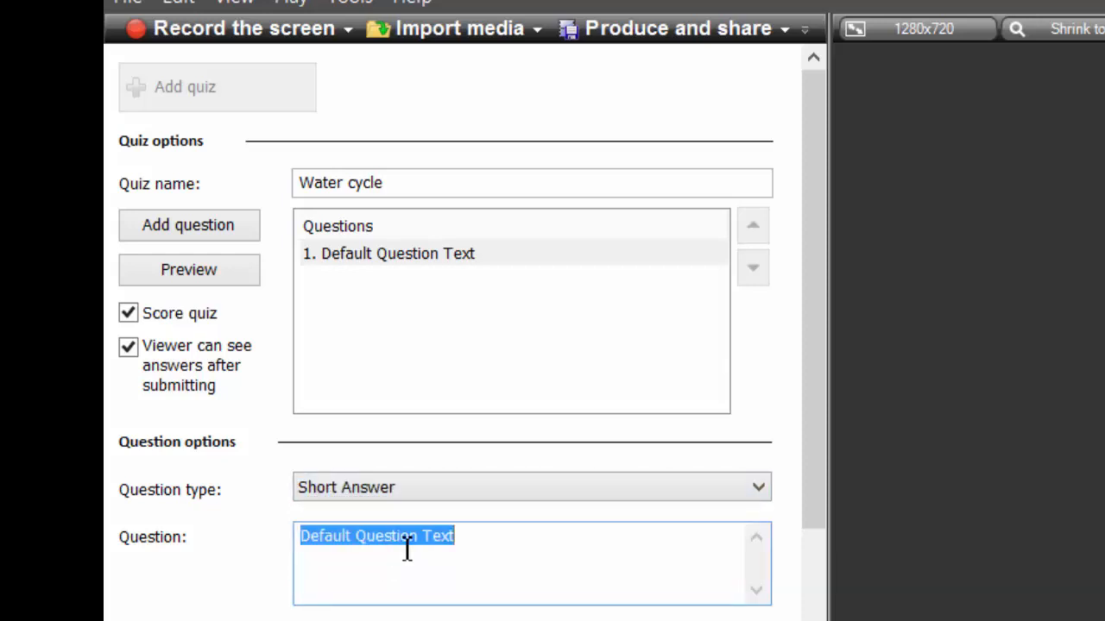
pyautogui.click(467, 539)
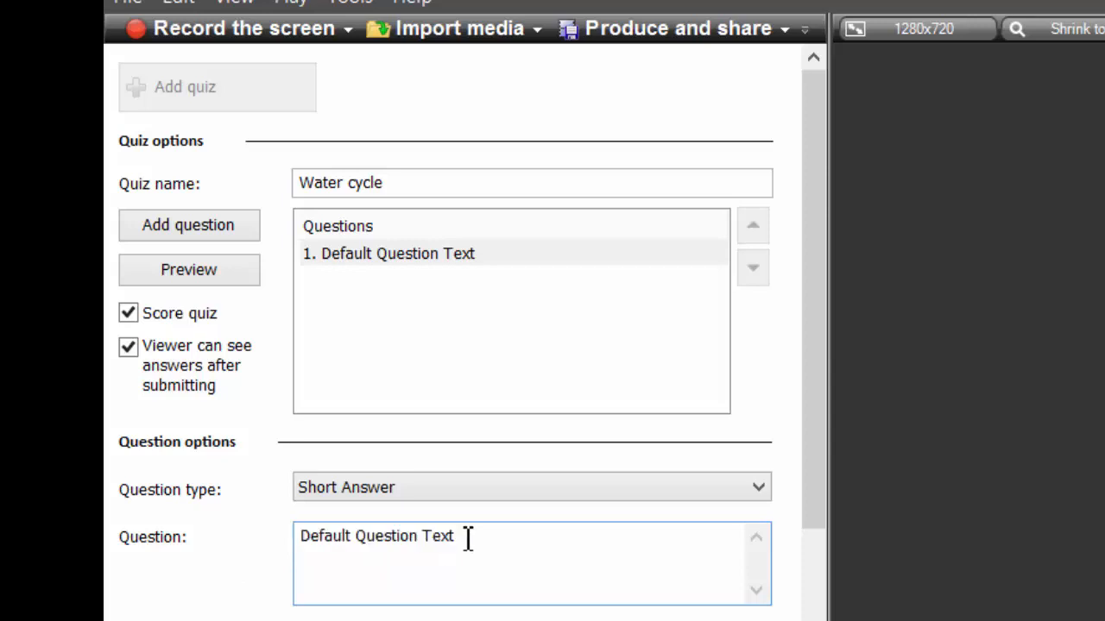
pyautogui.press('BackSpace')
pyautogui.press('BackSpace')
pyautogui.press('BackSpace')
pyautogui.press('BackSpace')
pyautogui.press('BackSpace')
pyautogui.press('BackSpace')
pyautogui.press('BackSpace')
pyautogui.press('BackSpace')
pyautogui.press('BackSpace')
pyautogui.press('BackSpace')
pyautogui.press('BackSpace')
pyautogui.press('BackSpace')
pyautogui.press('BackSpace')
pyautogui.press('BackSpace')
pyautogui.press('BackSpace')
pyautogui.press('BackSpace')
pyautogui.press('BackSpace')
pyautogui.press('BackSpace')
pyautogui.press('BackSpace')
pyautogui.press('BackSpace')
pyautogui.press('BackSpace')
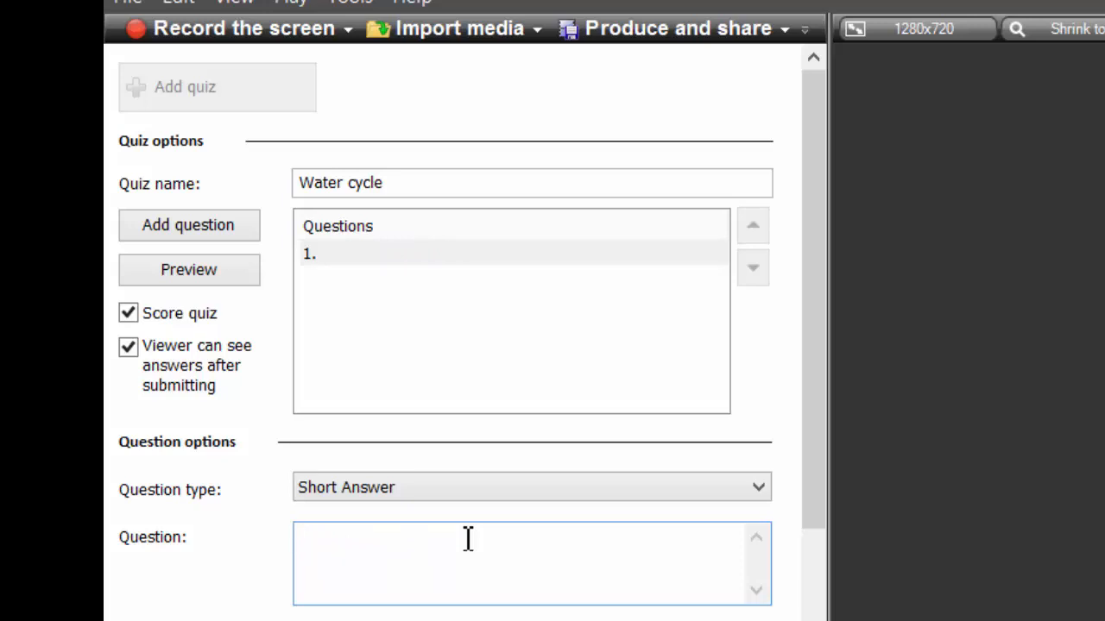
pyautogui.write('HOw')
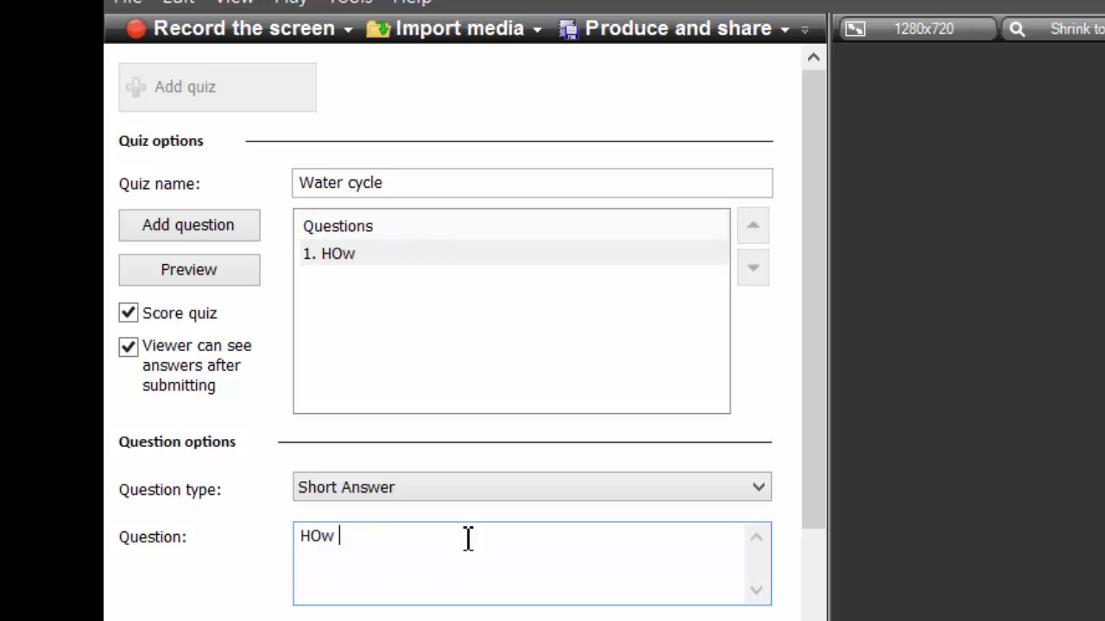
pyautogui.press('BackSpace')
pyautogui.press('BackSpace')
pyautogui.press('BackSpace')
pyautogui.write('ow do')
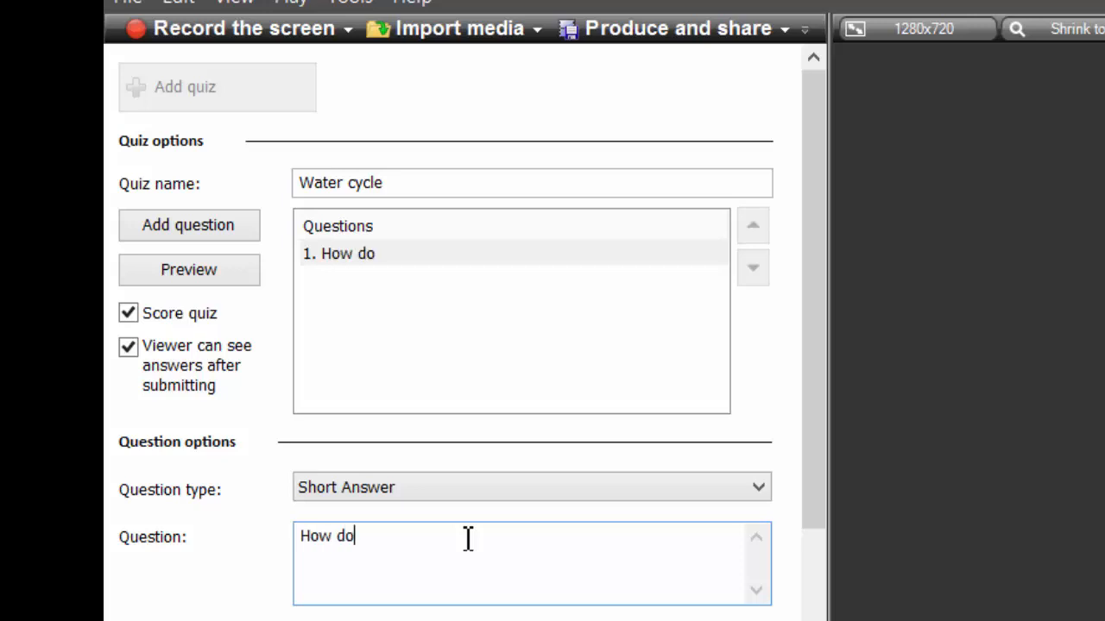
pyautogui.write('es the water cy')
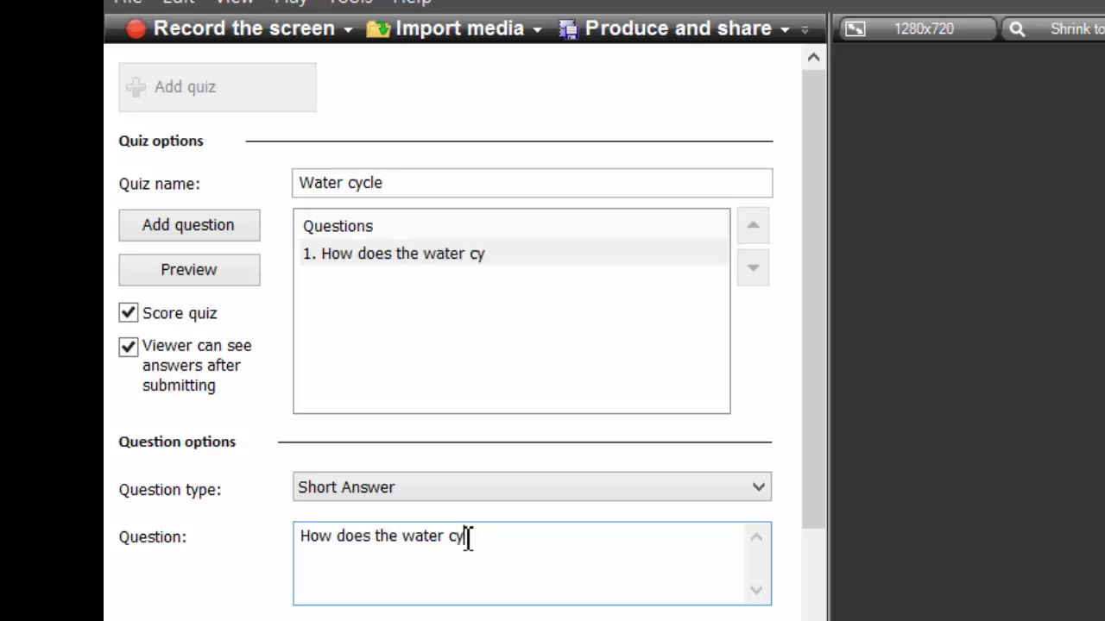
pyautogui.write('cle play a')
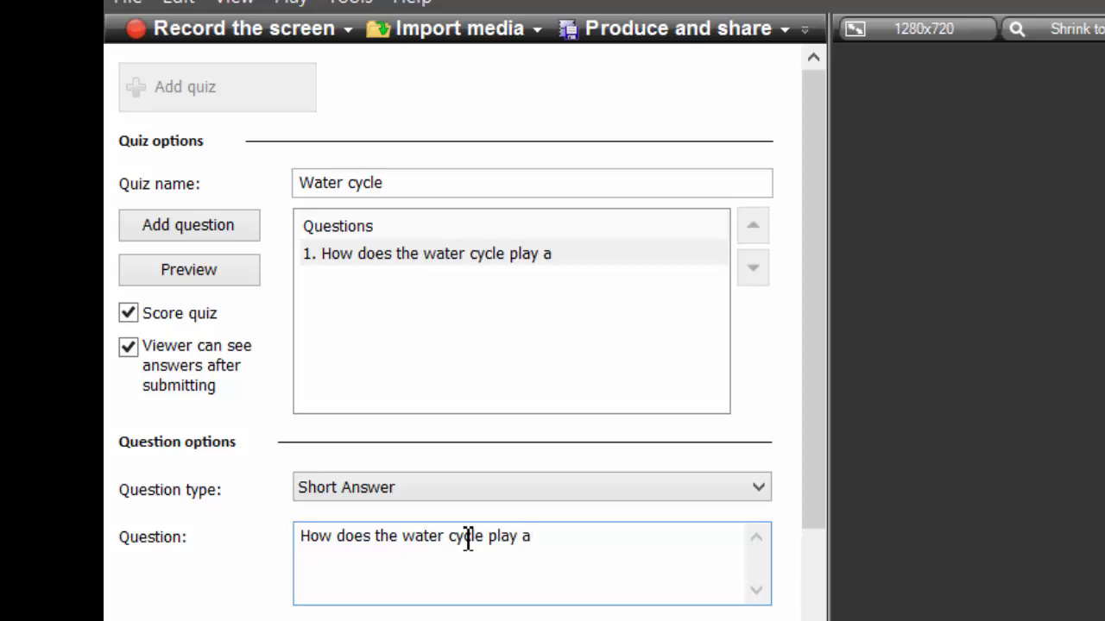
pyautogui.write(' part in clrea')
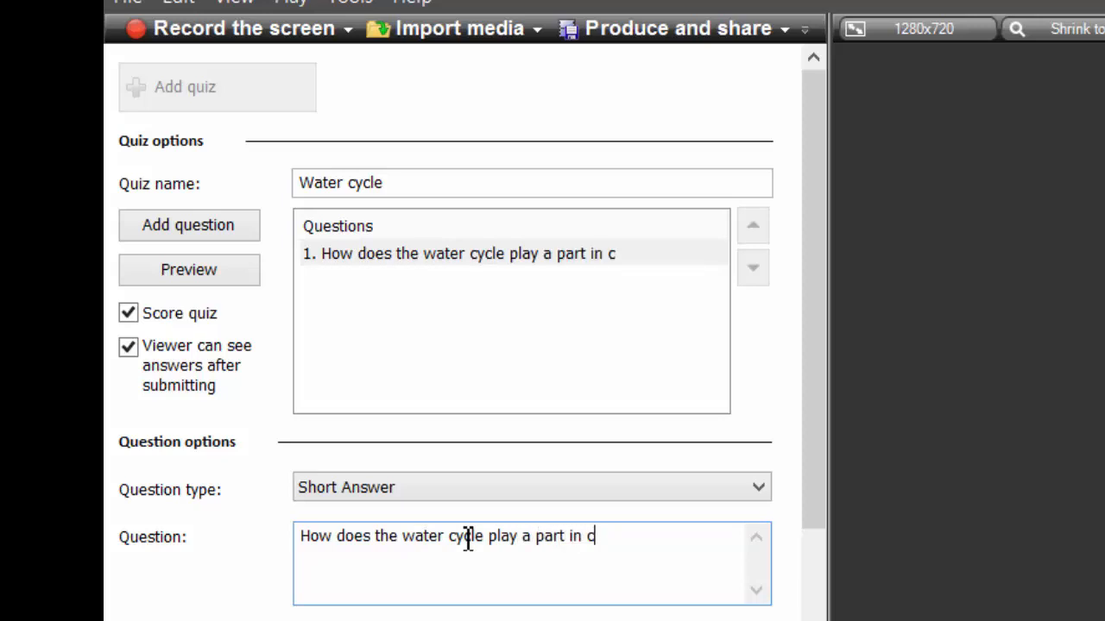
pyautogui.press('BackSpace')
pyautogui.press('BackSpace')
pyautogui.press('BackSpace')
pyautogui.press('BackSpace')
pyautogui.write('reating clouds.')
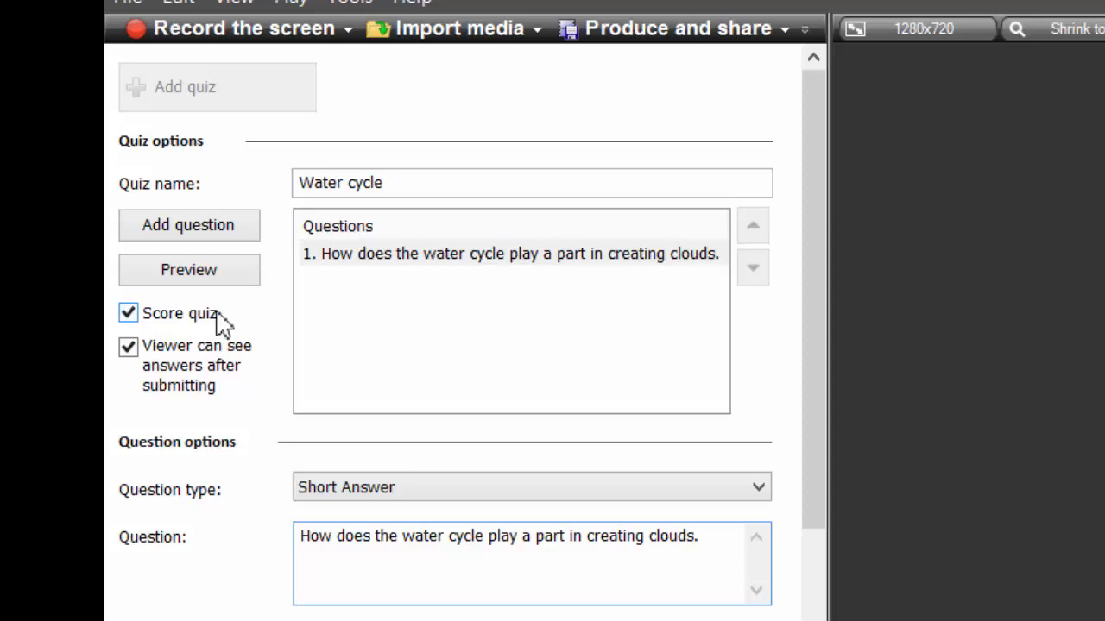
pyautogui.click(129, 316)
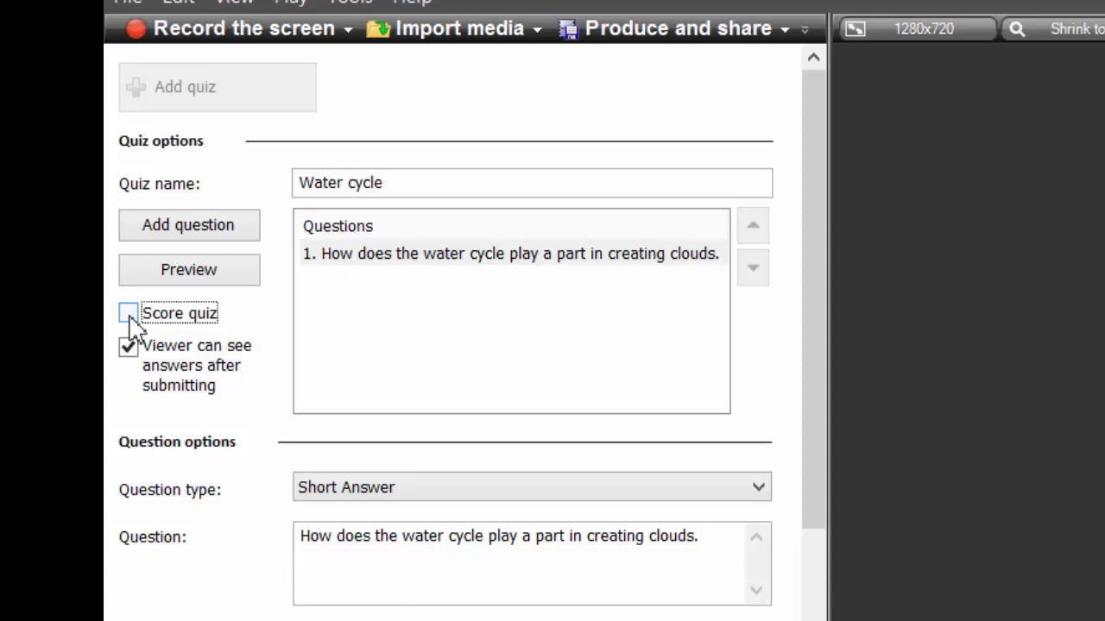
pyautogui.click(126, 350)
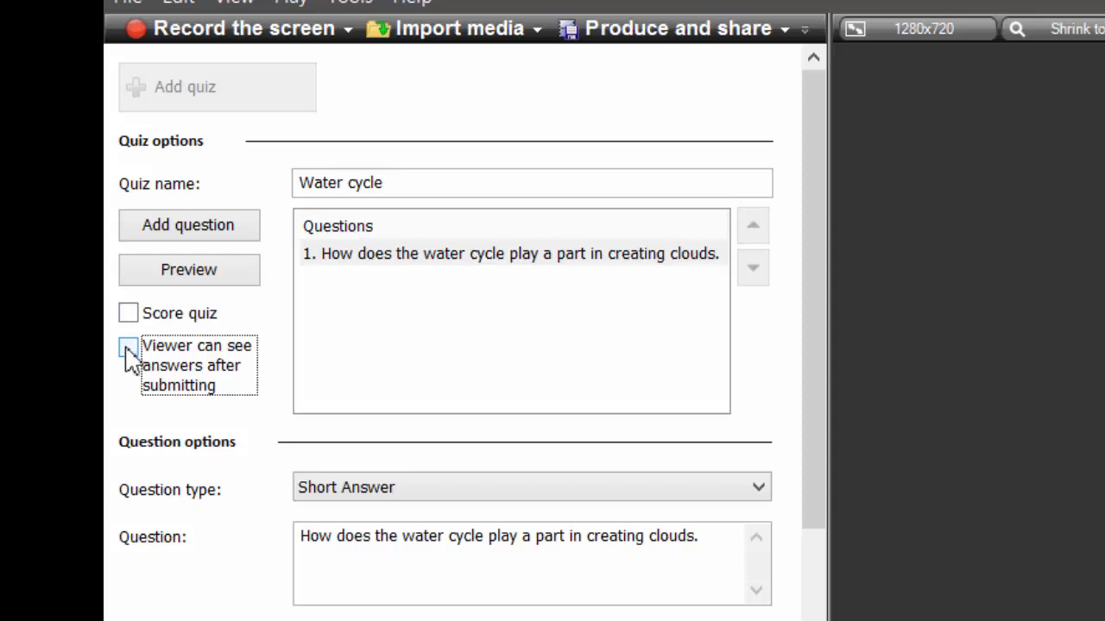
pyautogui.click(130, 316)
pyautogui.click(127, 348)
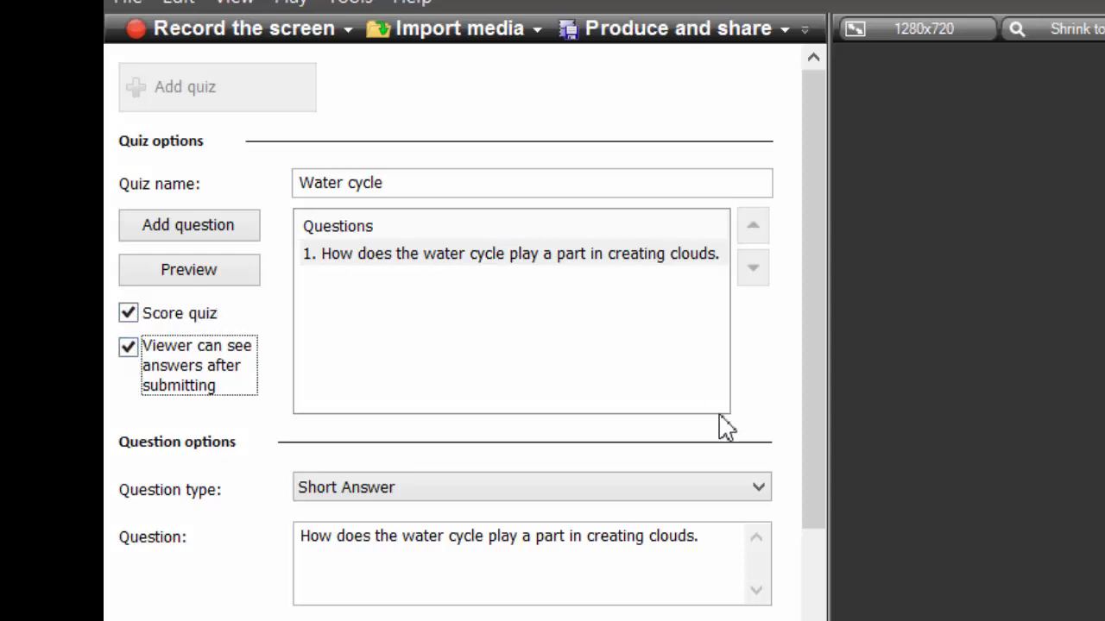
pyautogui.moveTo(813, 429); pyautogui.dragTo(809, 454)
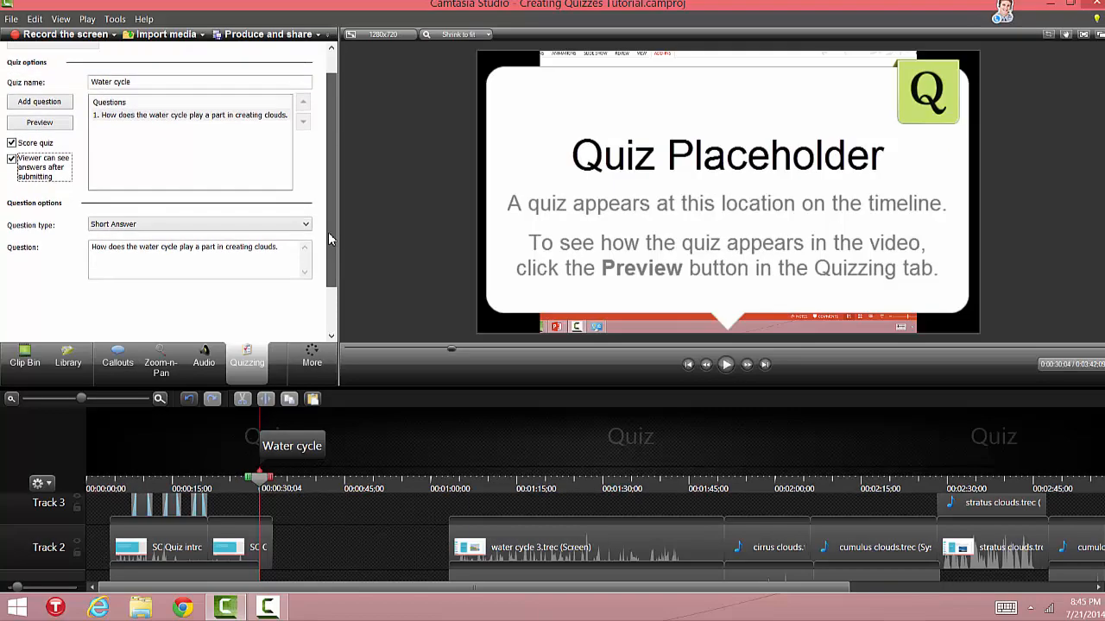
# - Drag the Water cycle quiz marker later, to about 00:01:48 where the water cycle 3 clip ends
pyautogui.moveTo(329, 239); pyautogui.dragTo(330, 213)
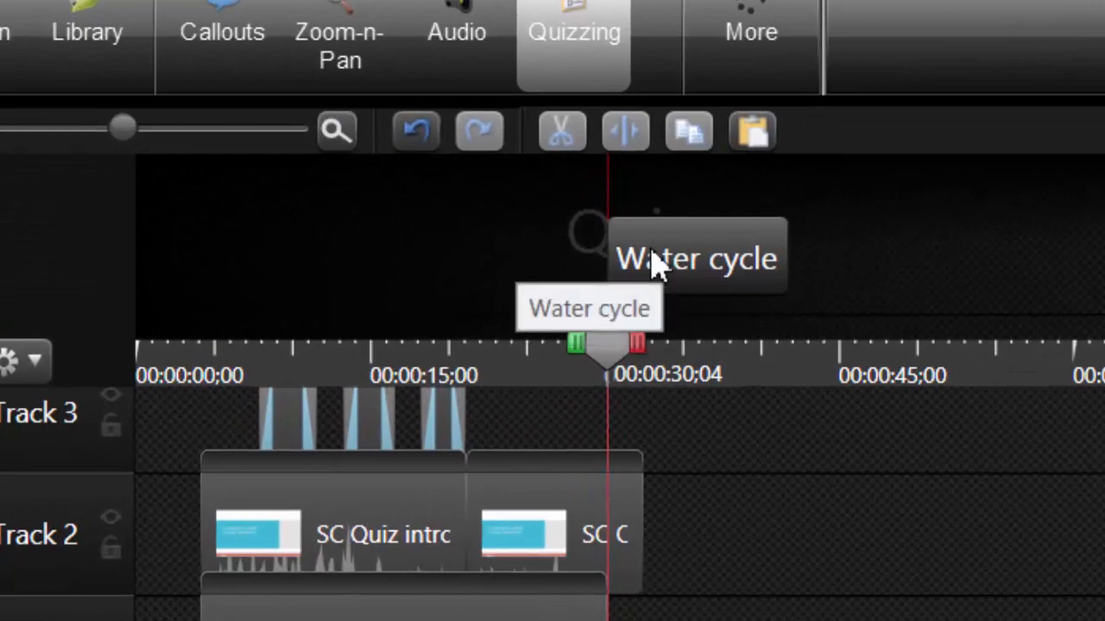
pyautogui.moveTo(660, 259)
pyautogui.mouseDown()
pyautogui.moveTo(599, 247)
pyautogui.moveTo(1100, 259)
pyautogui.moveTo(1100, 371)
pyautogui.moveTo(666, 464)
pyautogui.moveTo(593, 464)
pyautogui.moveTo(640, 470)
pyautogui.mouseUp()
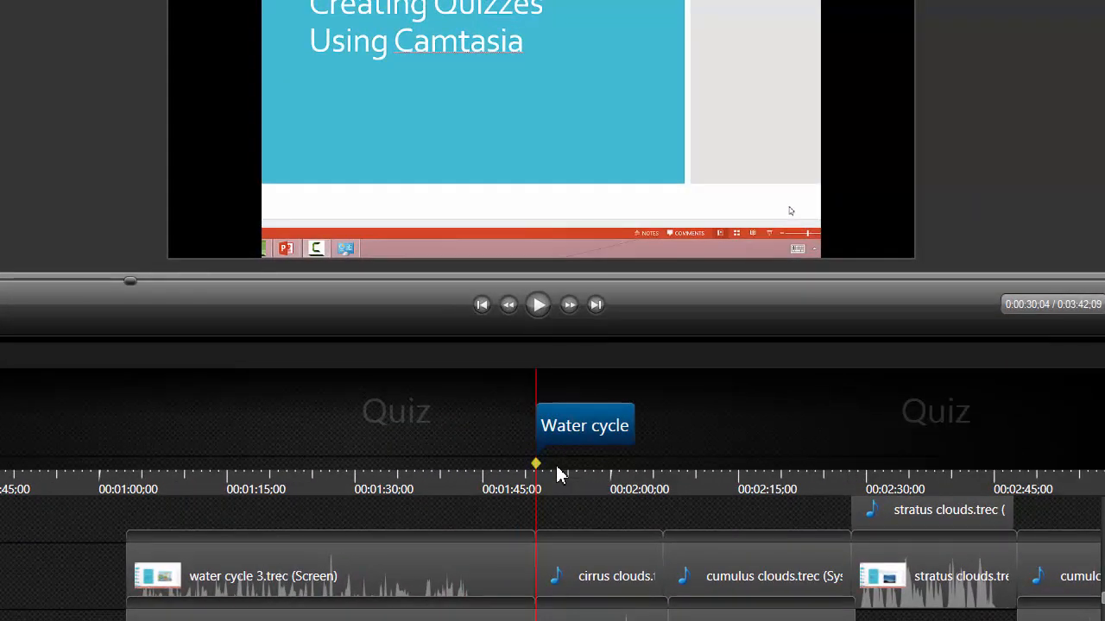
pyautogui.press('super+c')
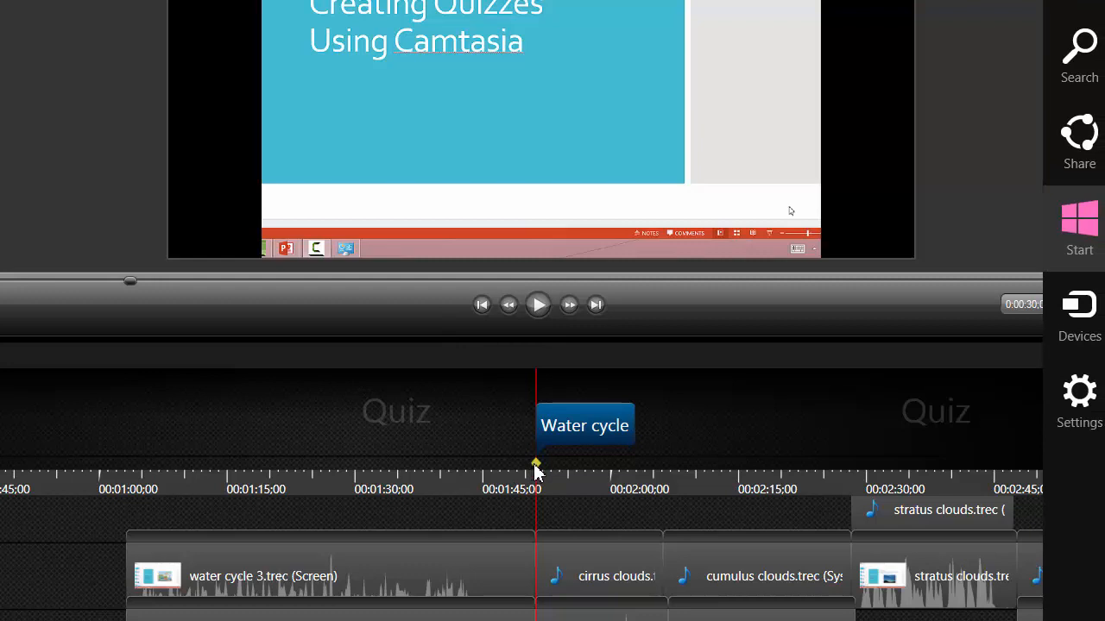
pyautogui.click(526, 511)
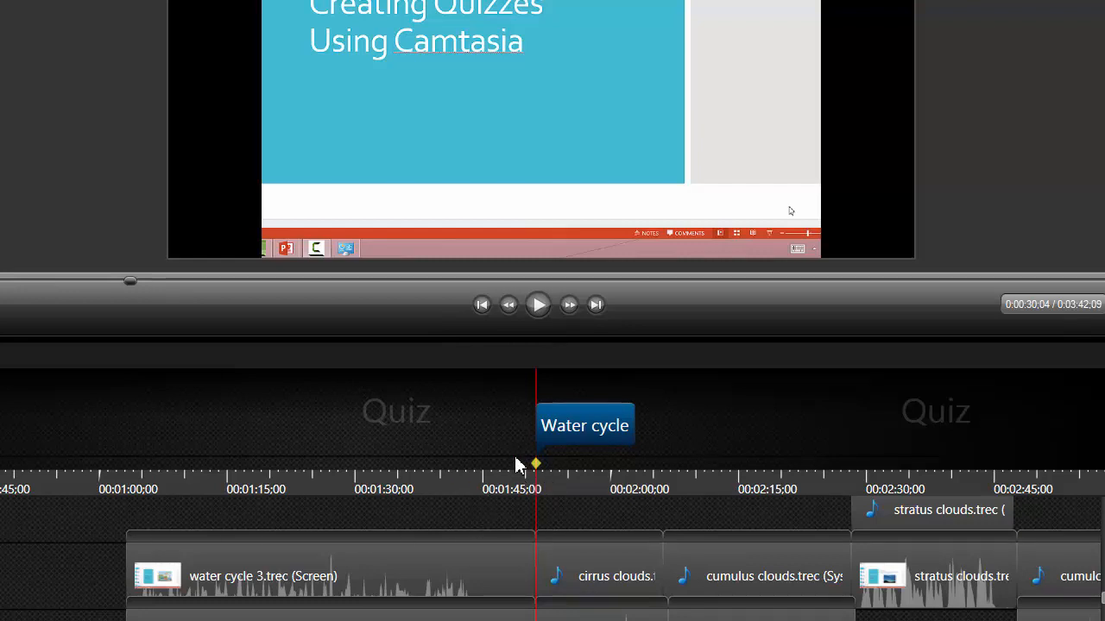
# - Check the Water cycle quiz marker's position, then scroll the timeline to view later clips
pyautogui.click(532, 532)
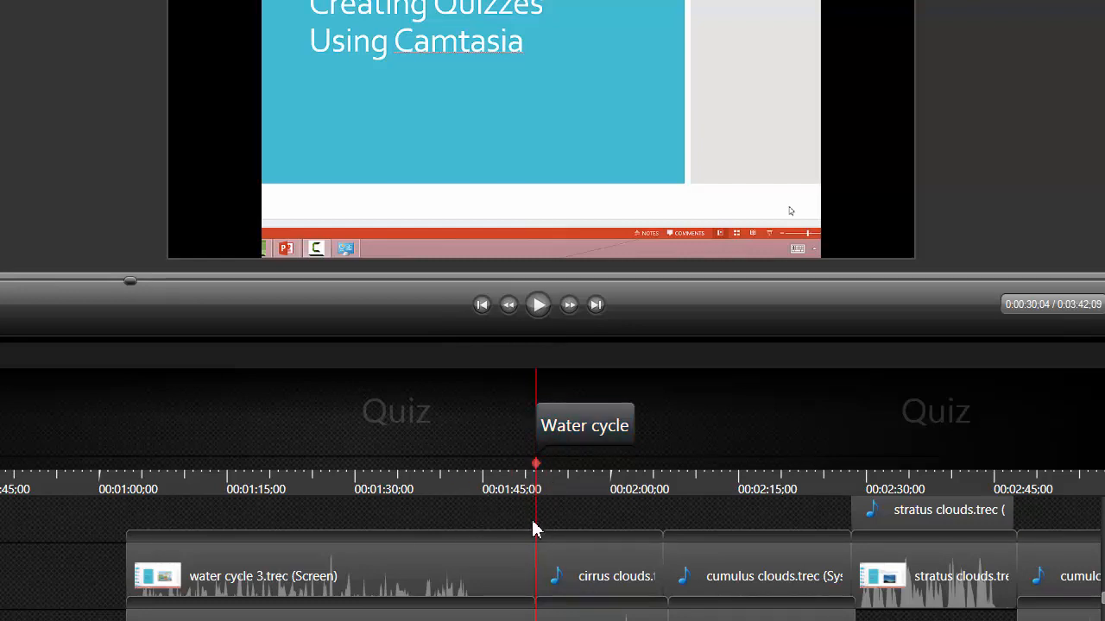
pyautogui.click(545, 449)
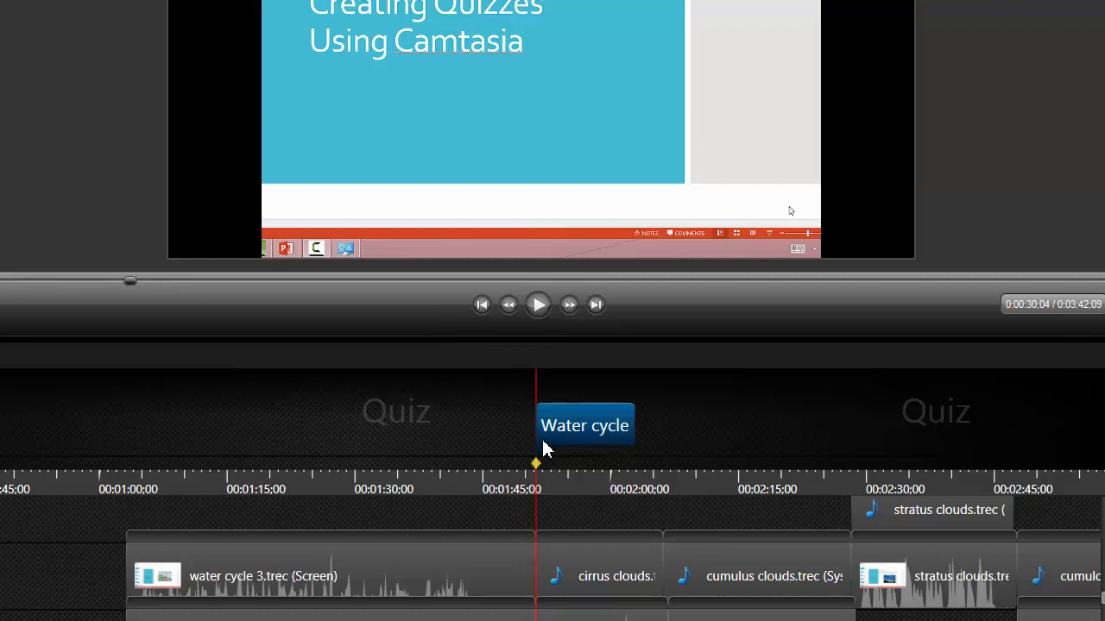
pyautogui.click(533, 541)
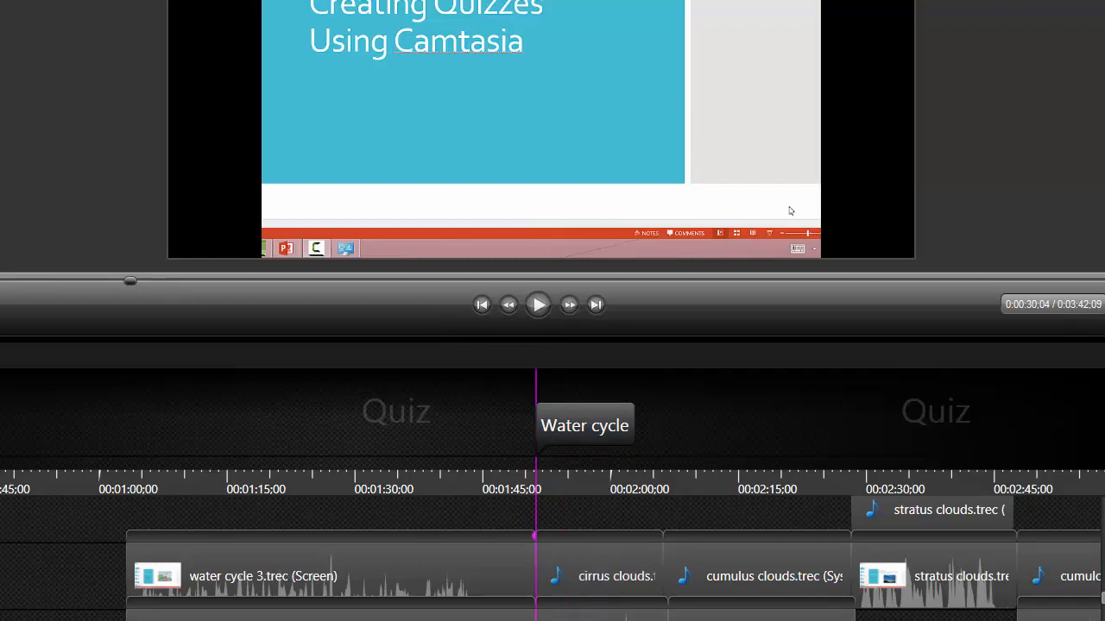
pyautogui.hscroll(3, 551, 495)
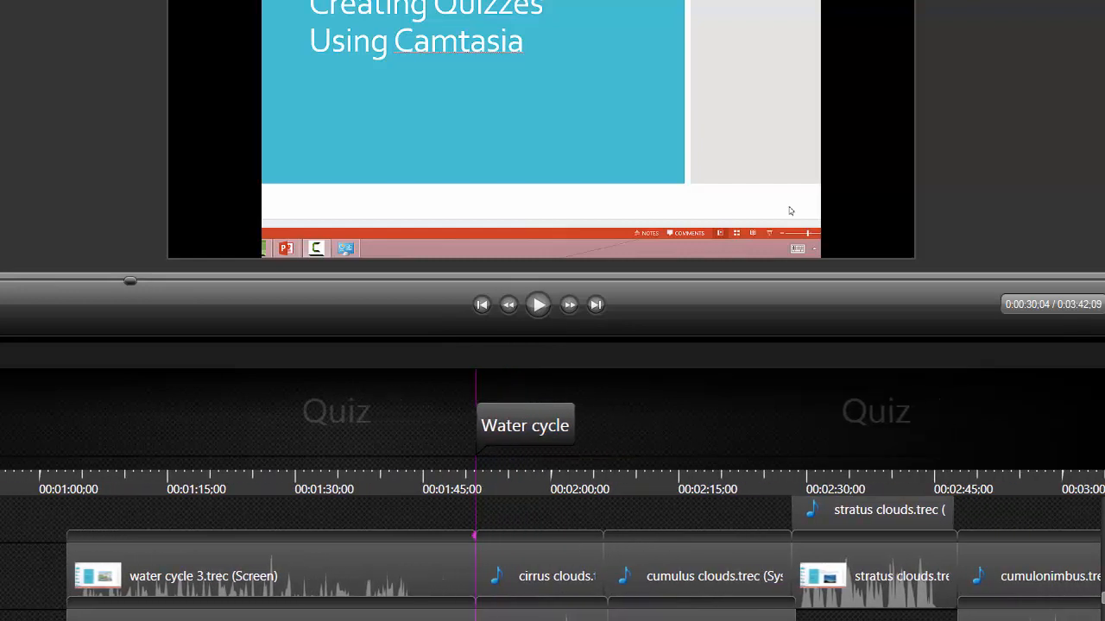
pyautogui.moveTo(678, 620); pyautogui.dragTo(882, 597)
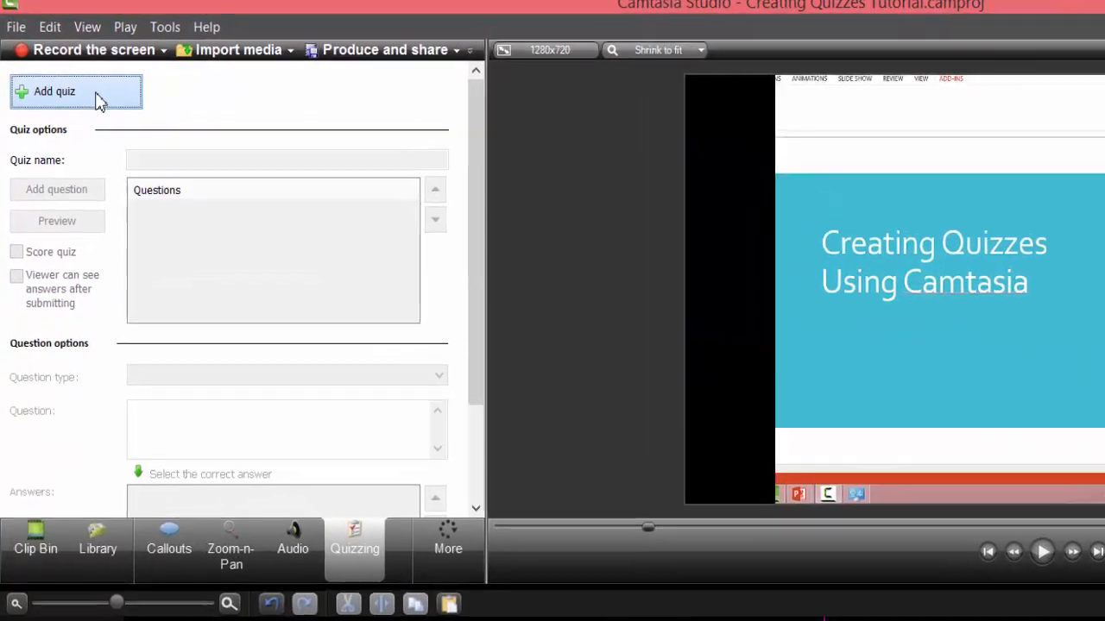
# - Add Quiz 3 and replace its default multiple-choice question with 'Cumulus clouds are'
pyautogui.click(69, 74)
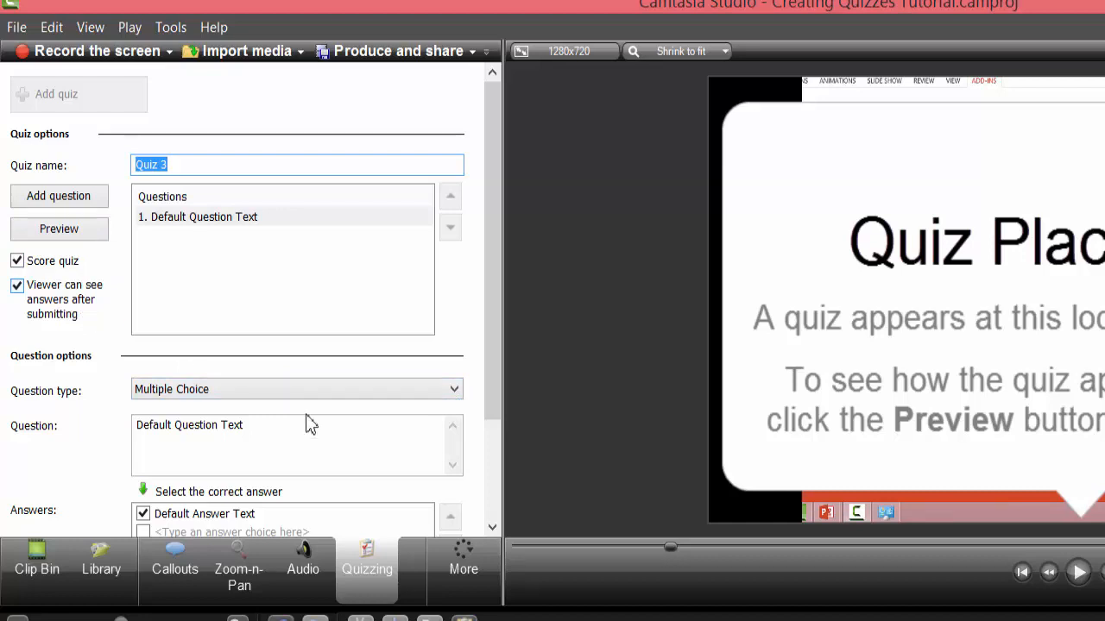
pyautogui.click(246, 424)
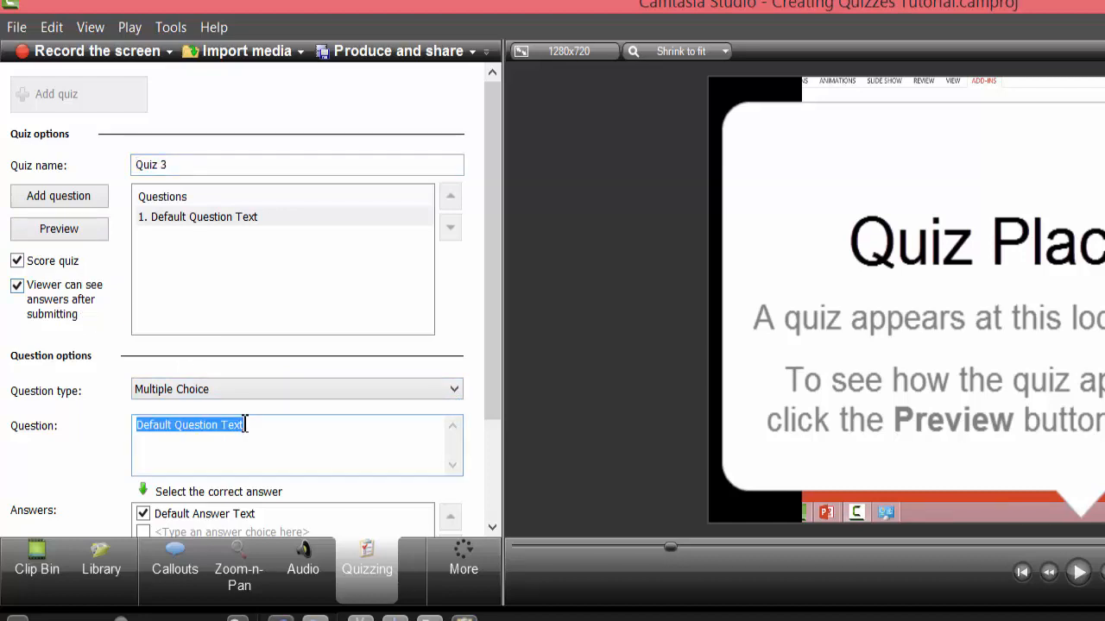
pyautogui.press('BackSpace')
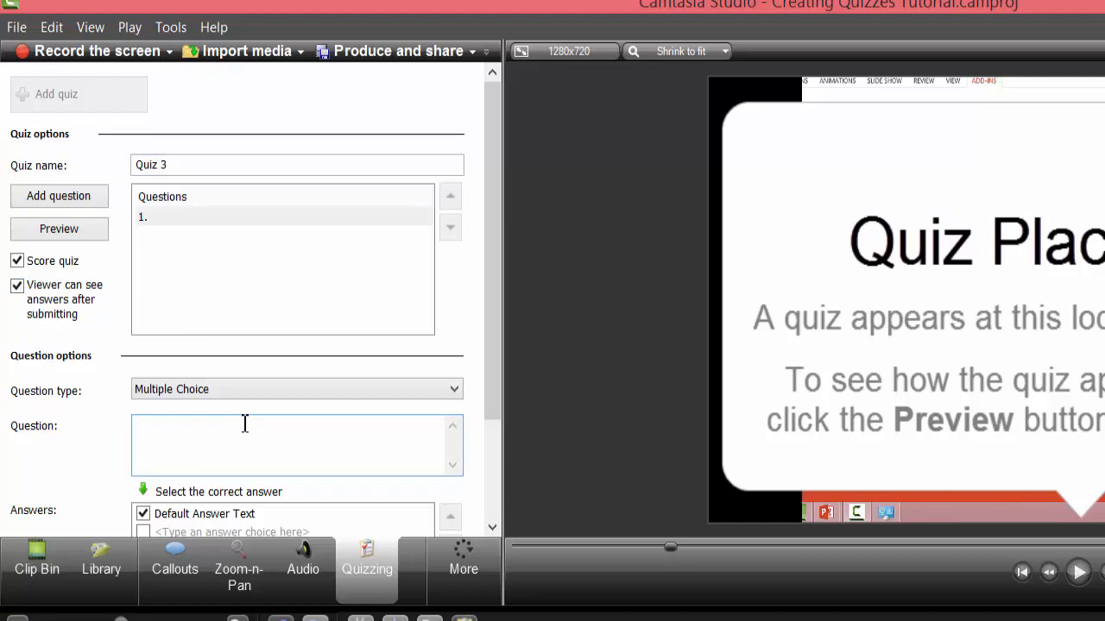
pyautogui.write('Cumulus clouds are')
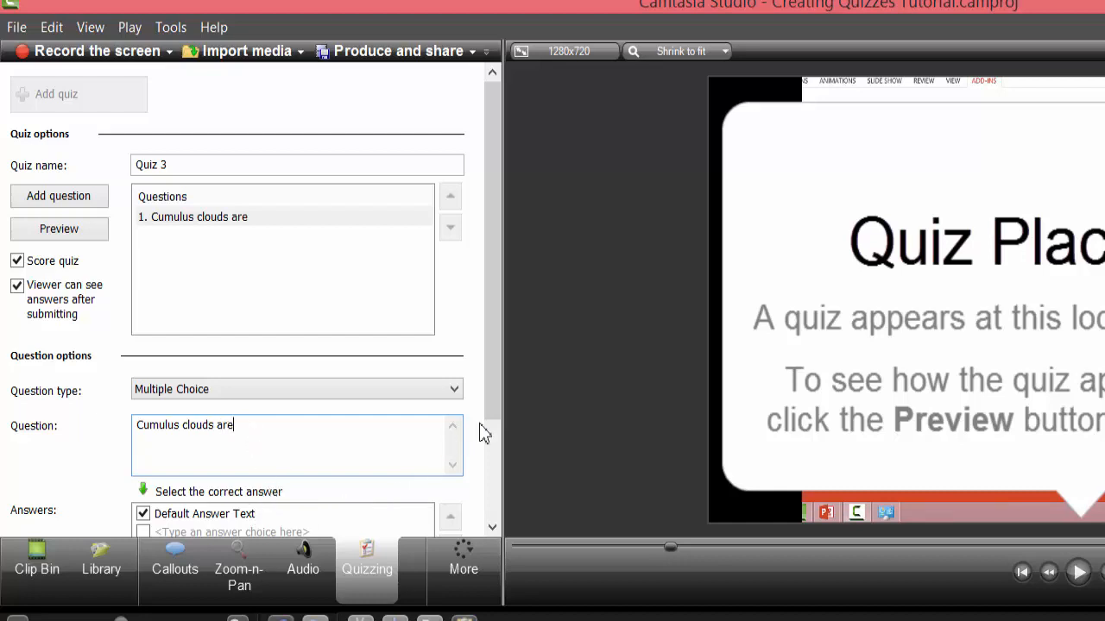
pyautogui.moveTo(497, 403); pyautogui.dragTo(498, 480)
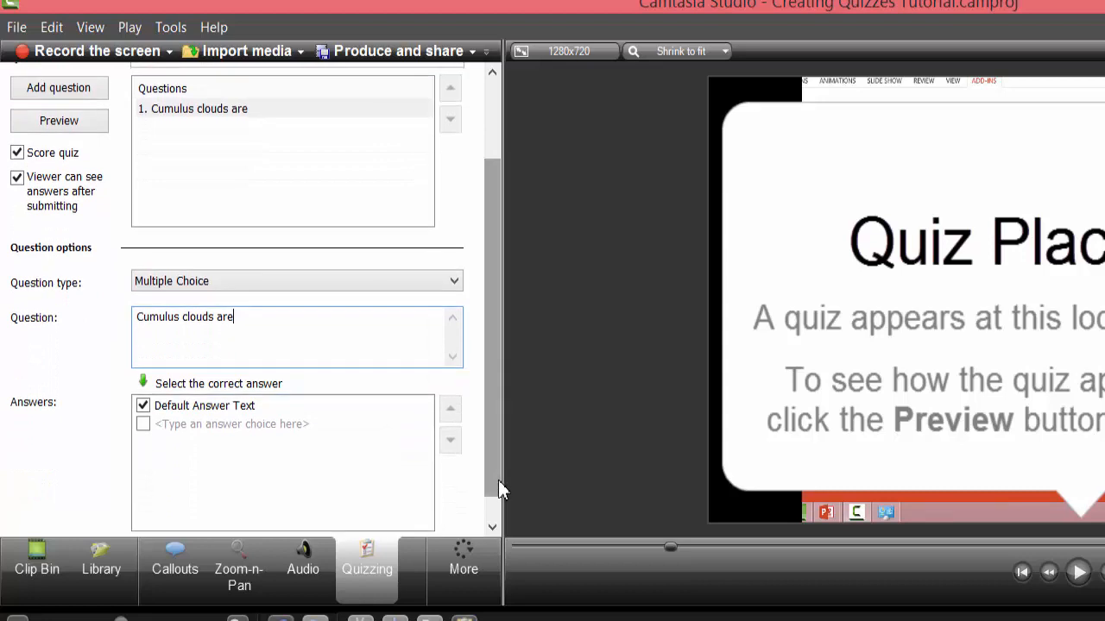
# - Change the first answer from the default text to 'made of ice crystals'
pyautogui.click(258, 413)
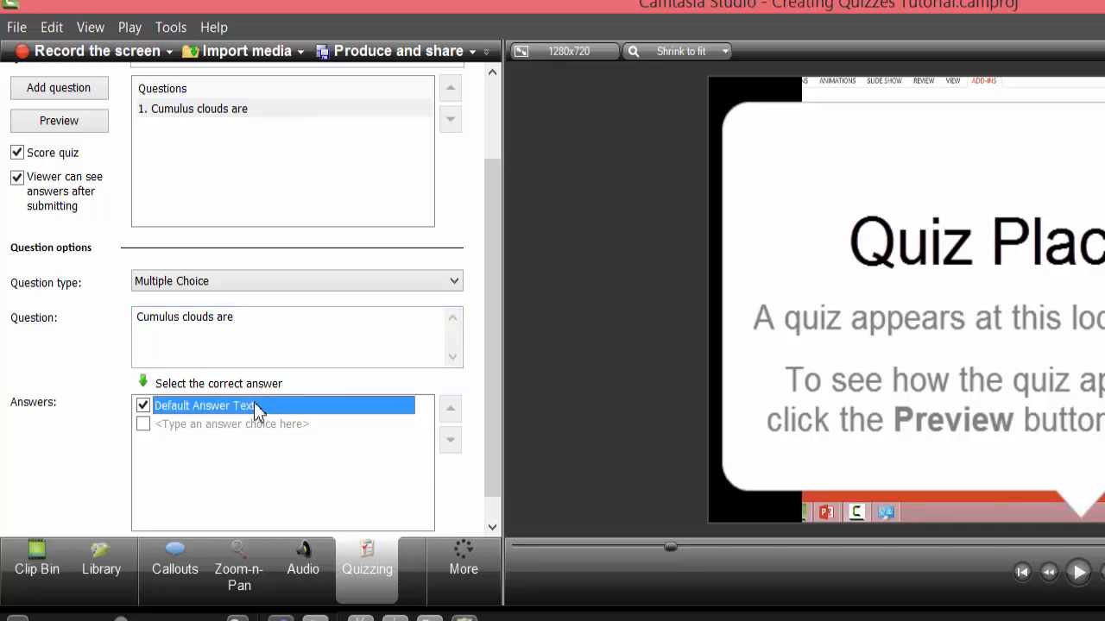
pyautogui.click(258, 406)
pyautogui.press('BackSpace')
pyautogui.press('BackSpace')
pyautogui.press('BackSpace')
pyautogui.press('BackSpace')
pyautogui.press('BackSpace')
pyautogui.press('BackSpace')
pyautogui.press('BackSpace')
pyautogui.press('BackSpace')
pyautogui.press('BackSpace')
pyautogui.press('BackSpace')
pyautogui.press('BackSpace')
pyautogui.press('BackSpace')
pyautogui.press('BackSpace')
pyautogui.press('BackSpace')
pyautogui.press('BackSpace')
pyautogui.press('BackSpace')
pyautogui.press('BackSpace')
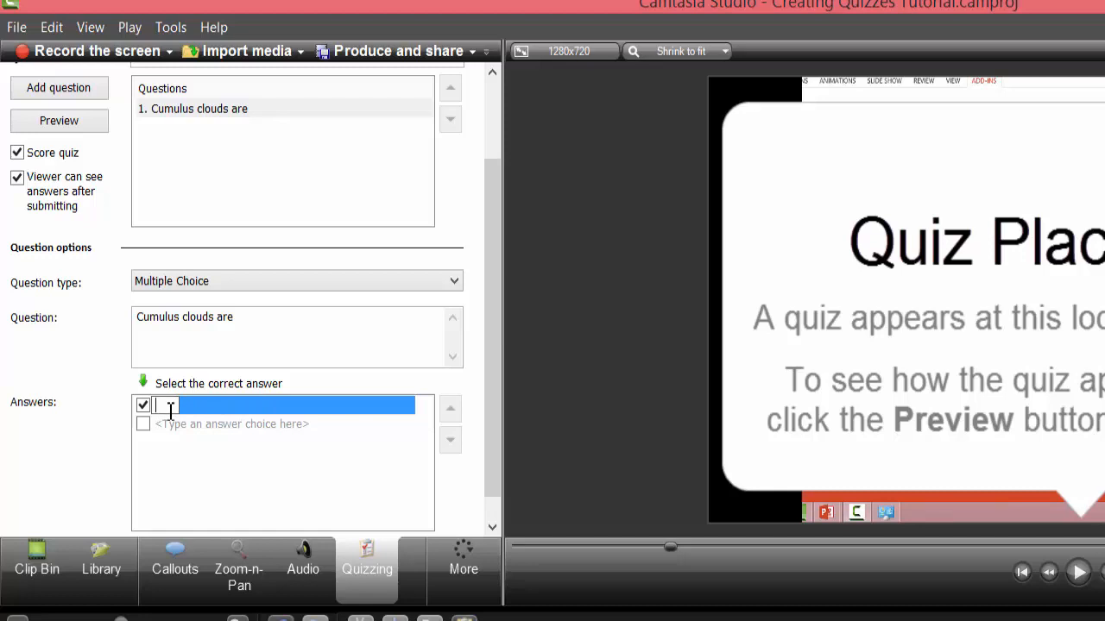
pyautogui.write('made of ice crystals')
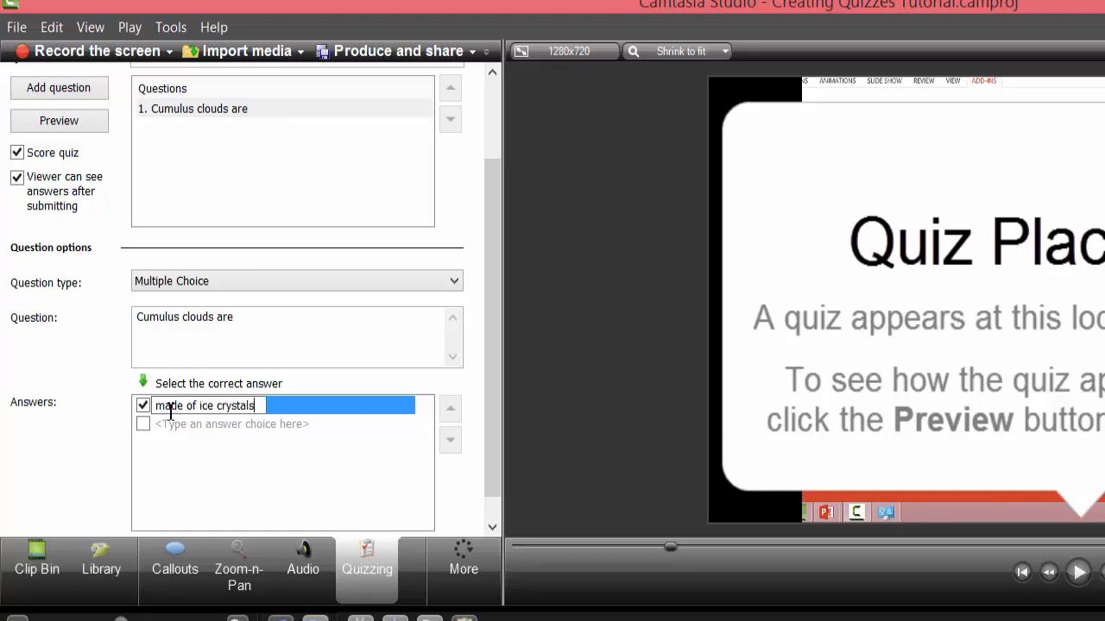
pyautogui.press('Return')
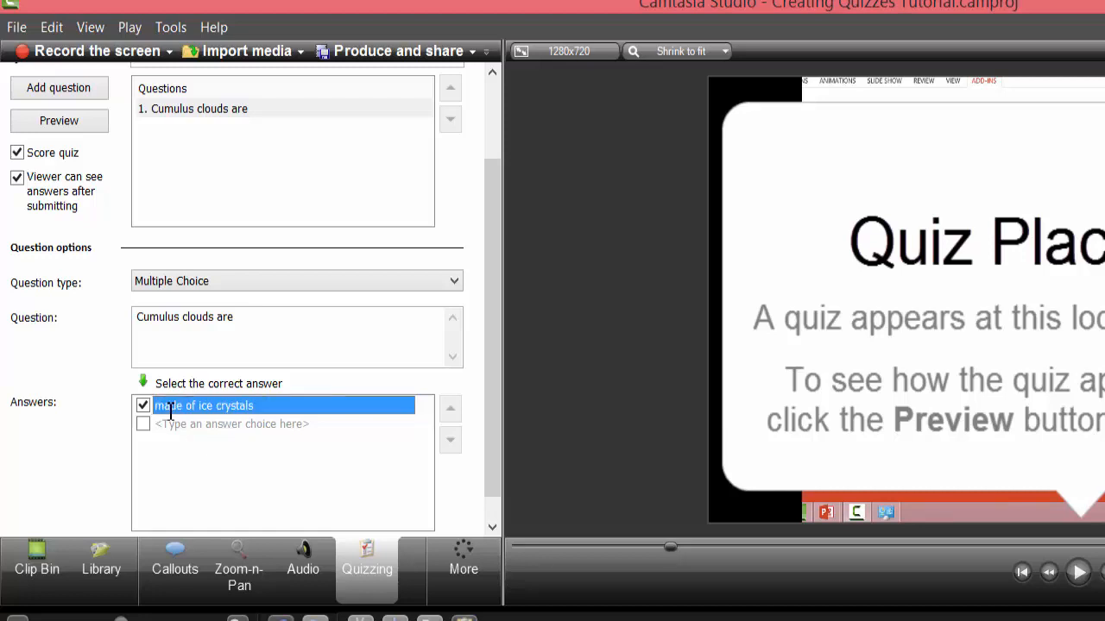
# - Start a second answer choice beginning with 'puffy'
pyautogui.click(177, 428)
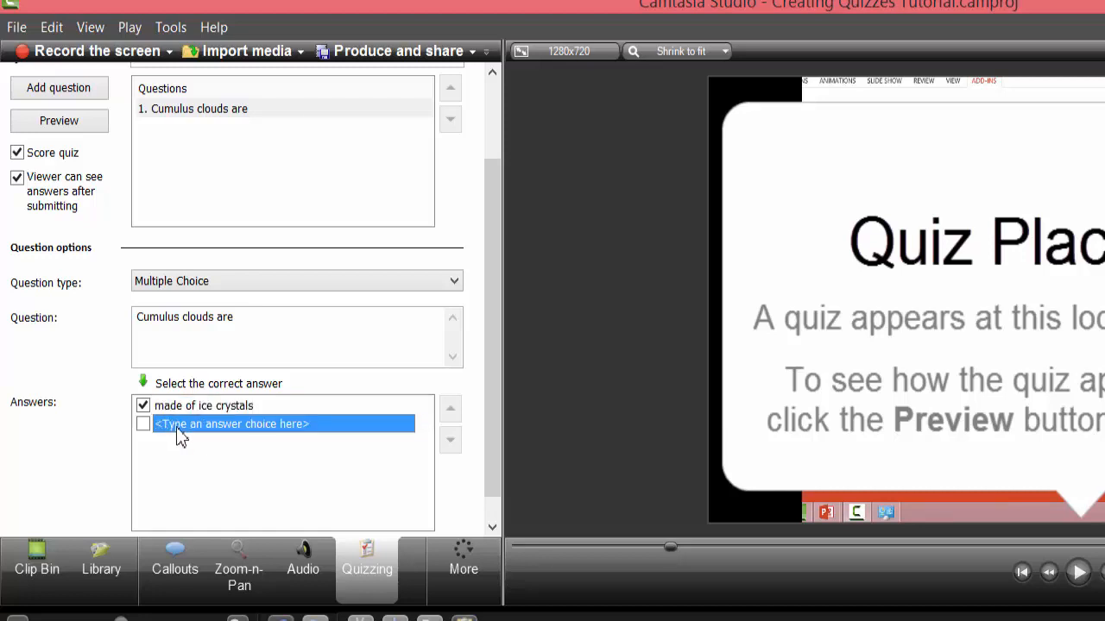
pyautogui.write('a')
pyautogui.press('BackSpace')
pyautogui.write('puffy')
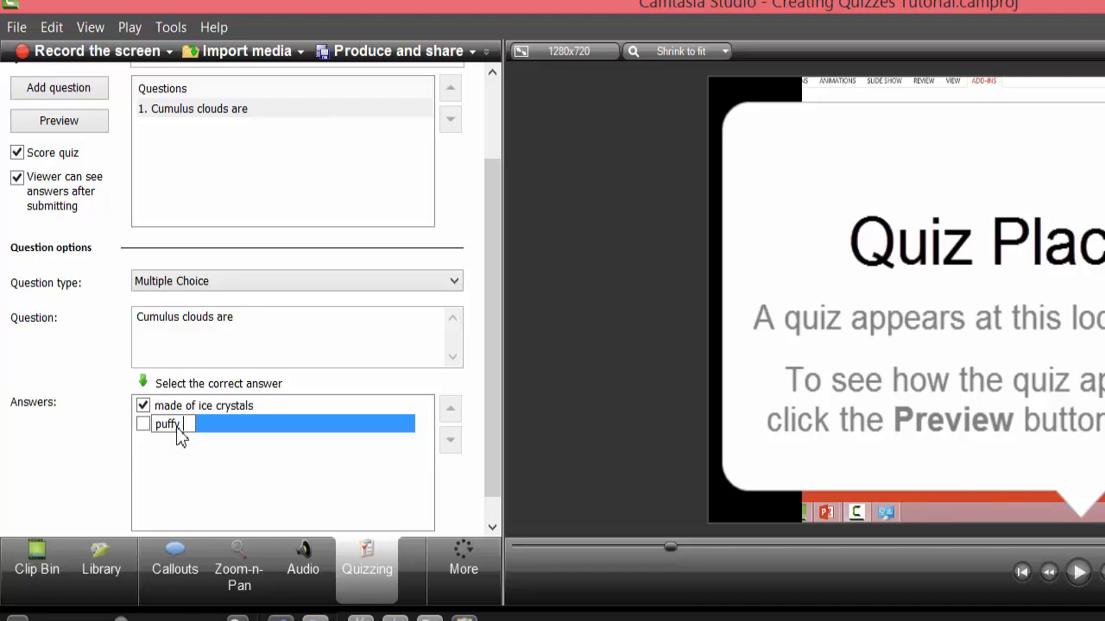
pyautogui.write(', clowoin')
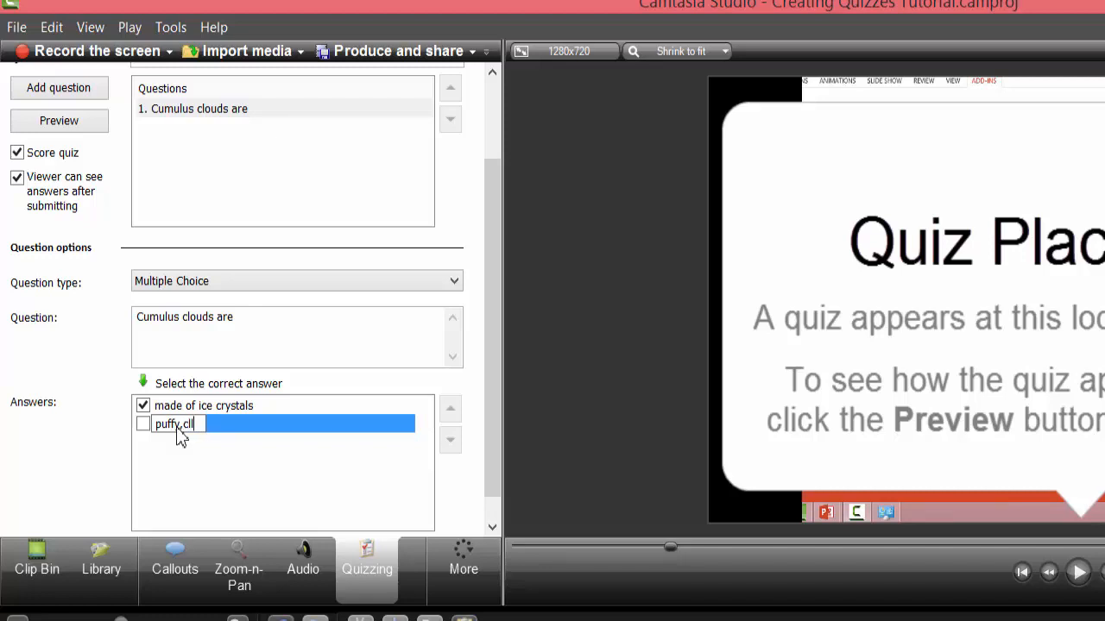
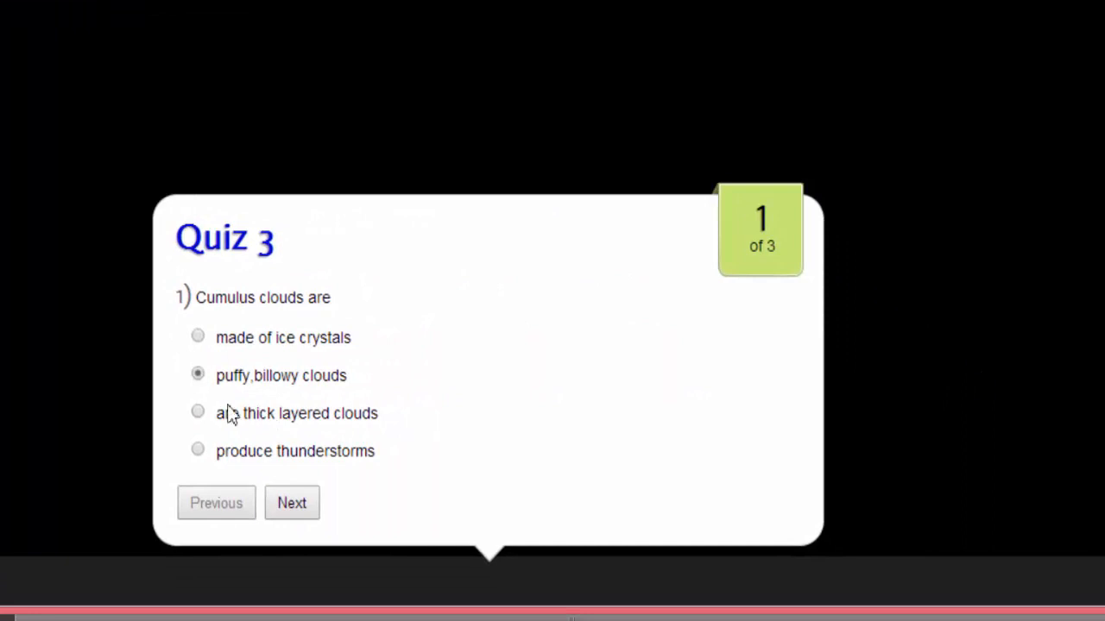
# - Answer the remaining quiz questions, entering 'high' and choosing True for the stratus question
pyautogui.click(299, 507)
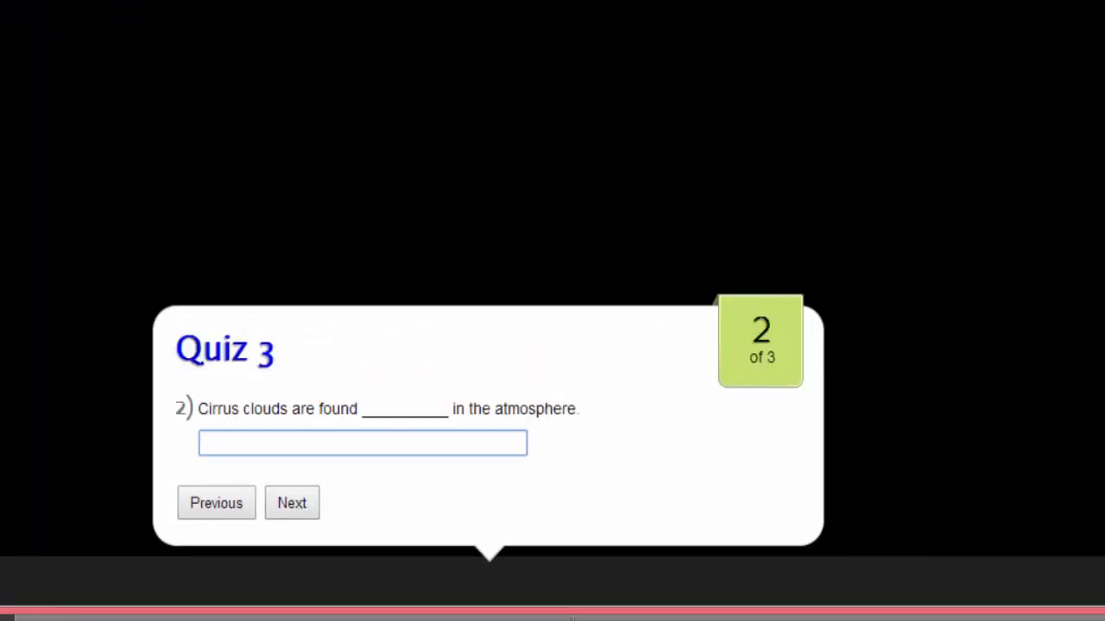
pyautogui.write('high')
pyautogui.click(290, 509)
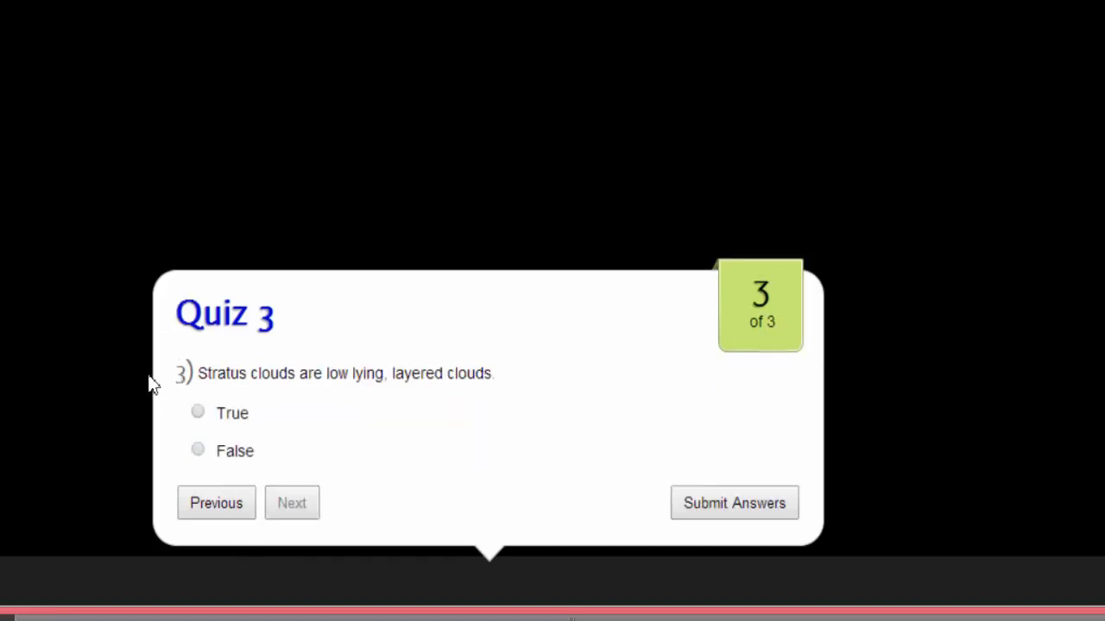
pyautogui.click(198, 412)
# - Submit the quiz answers, review the three correct answers, and continue
pyautogui.click(718, 511)
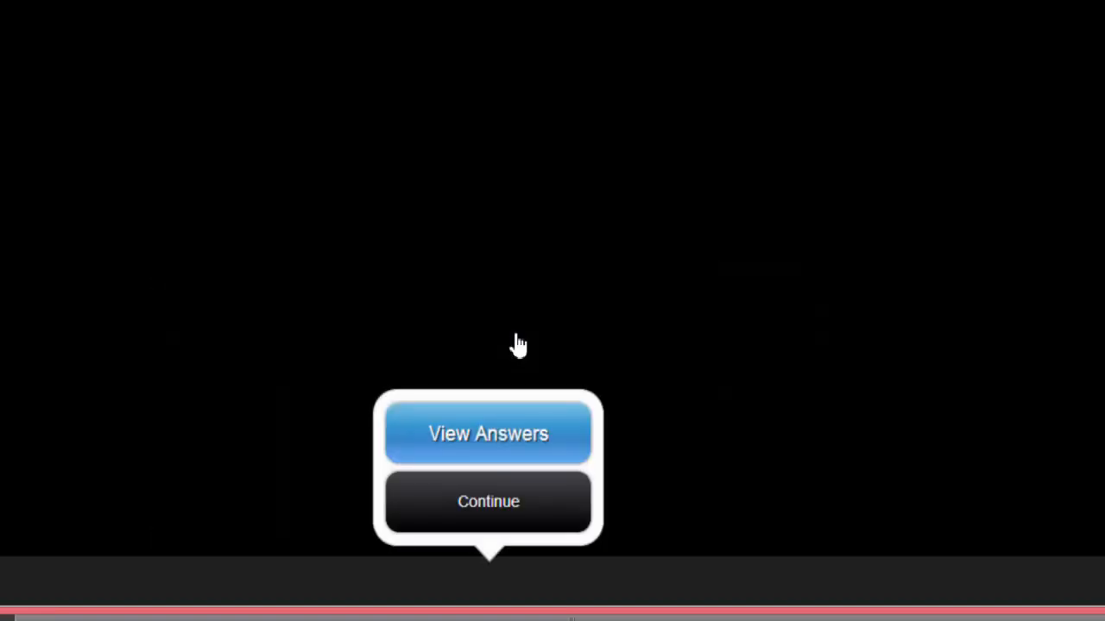
pyautogui.click(477, 426)
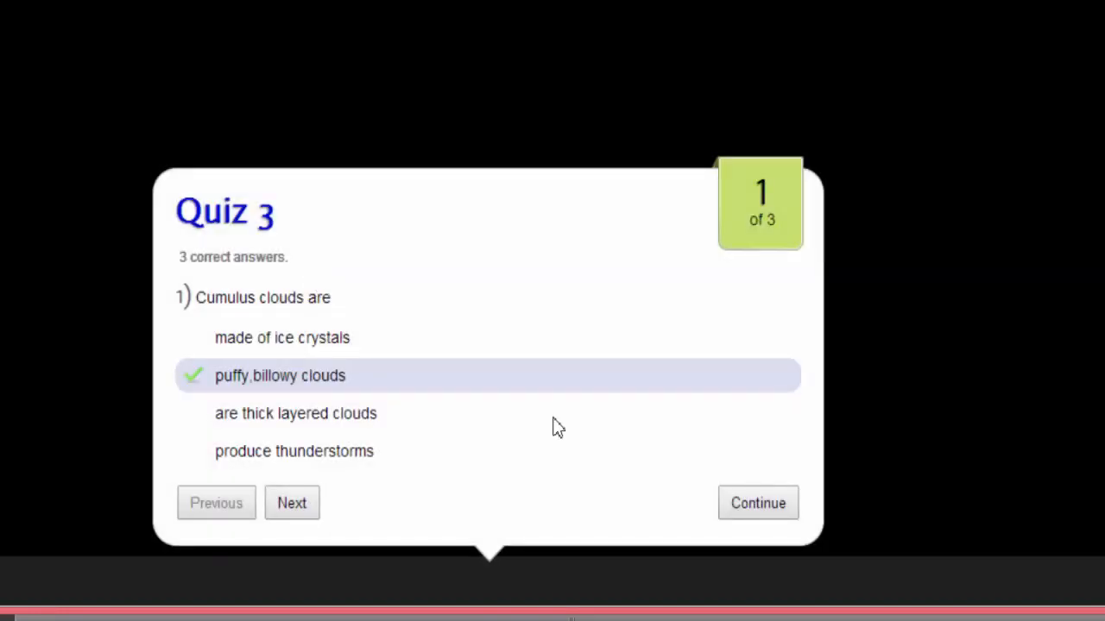
pyautogui.click(729, 517)
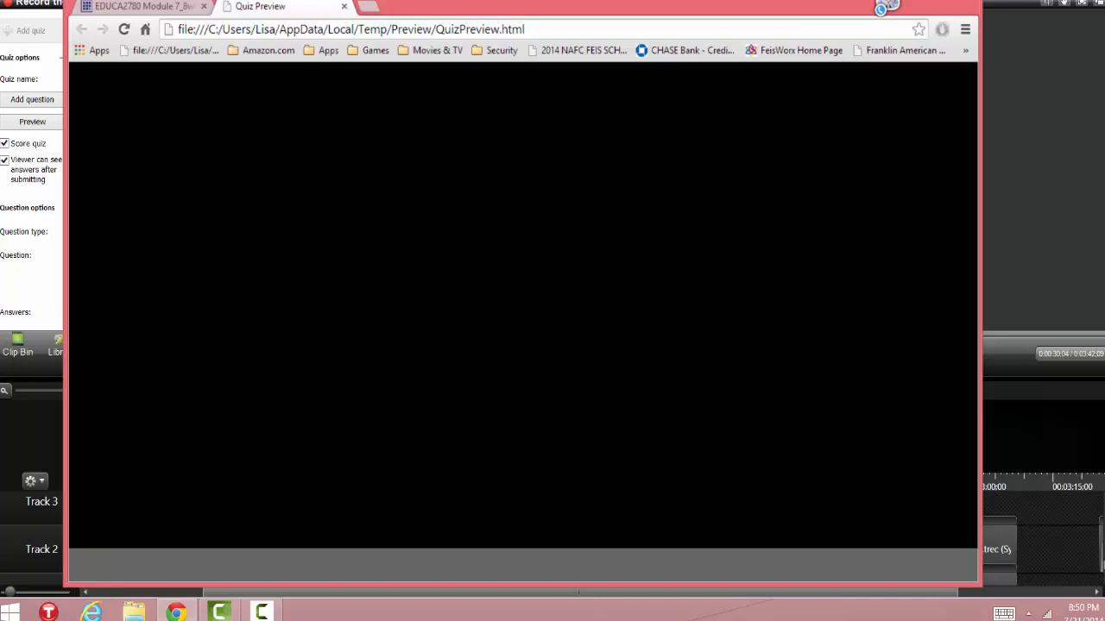
# - Close the quiz preview, move Quiz 3 to about 3:10, and open Produce and share
pyautogui.click(959, 5)
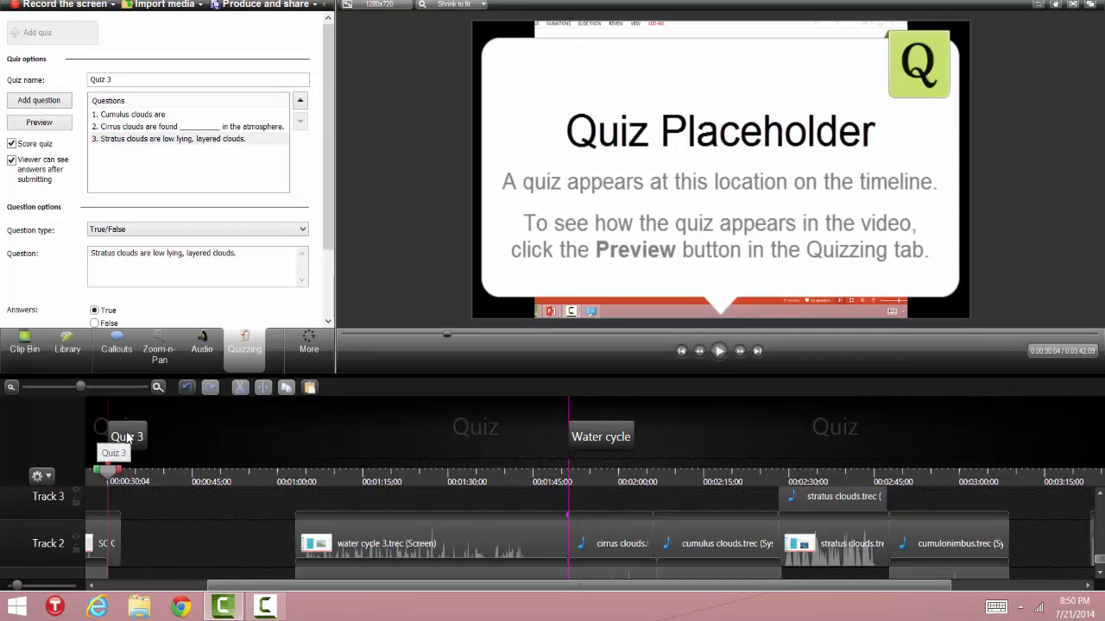
pyautogui.moveTo(127, 436); pyautogui.dragTo(1028, 453)
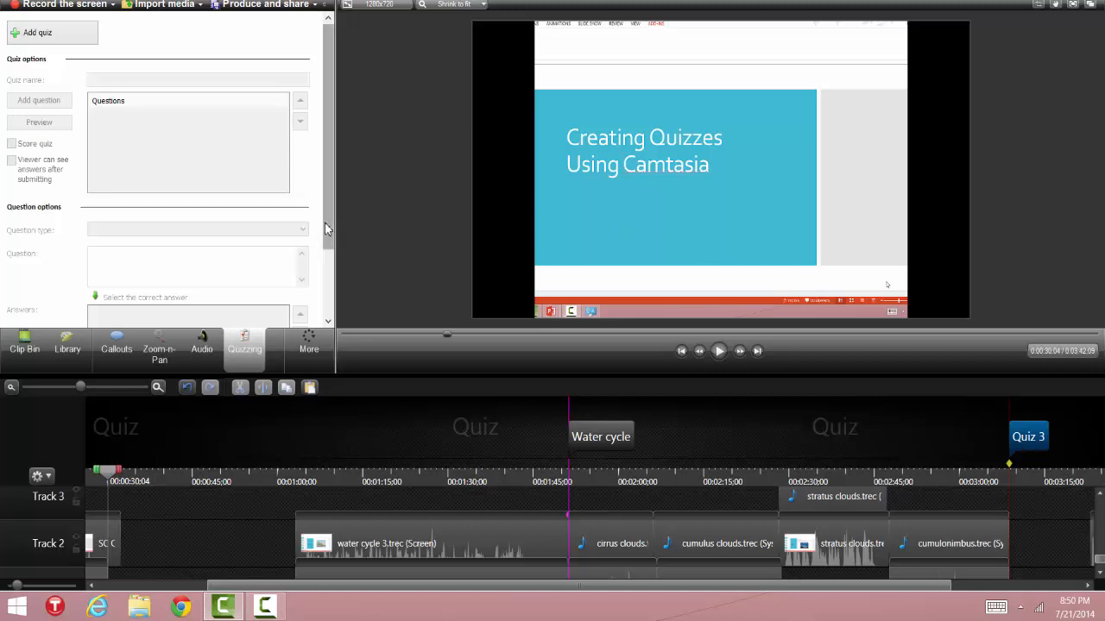
pyautogui.moveTo(329, 233); pyautogui.dragTo(331, 321)
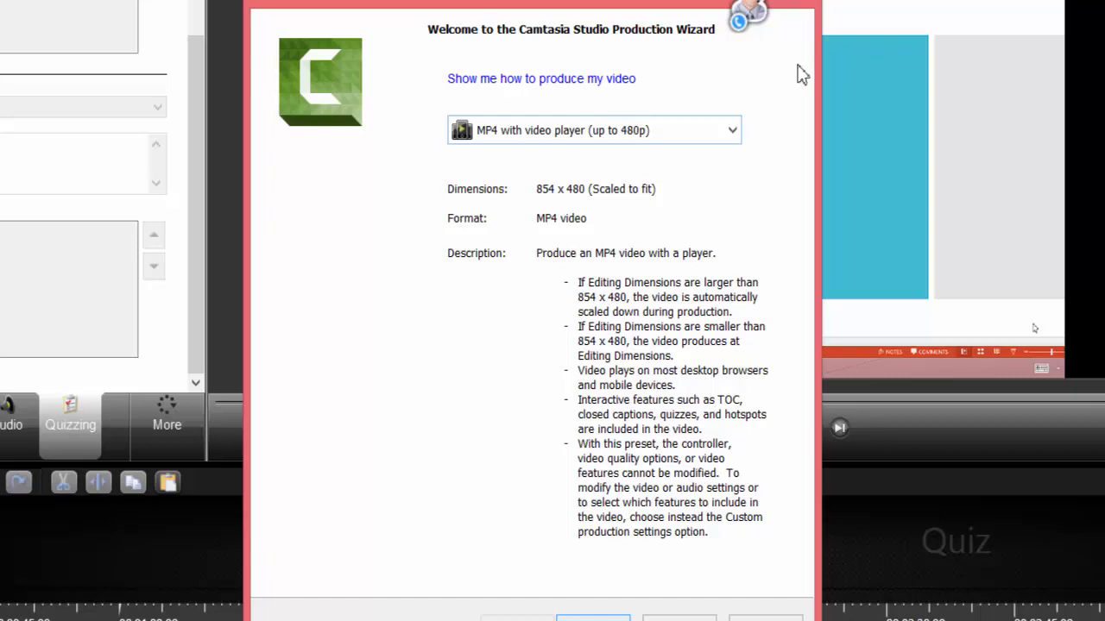
# - Choose Custom production settings with MP4 - Flash / HTML5 player, accepting default player and video options
pyautogui.click(732, 131)
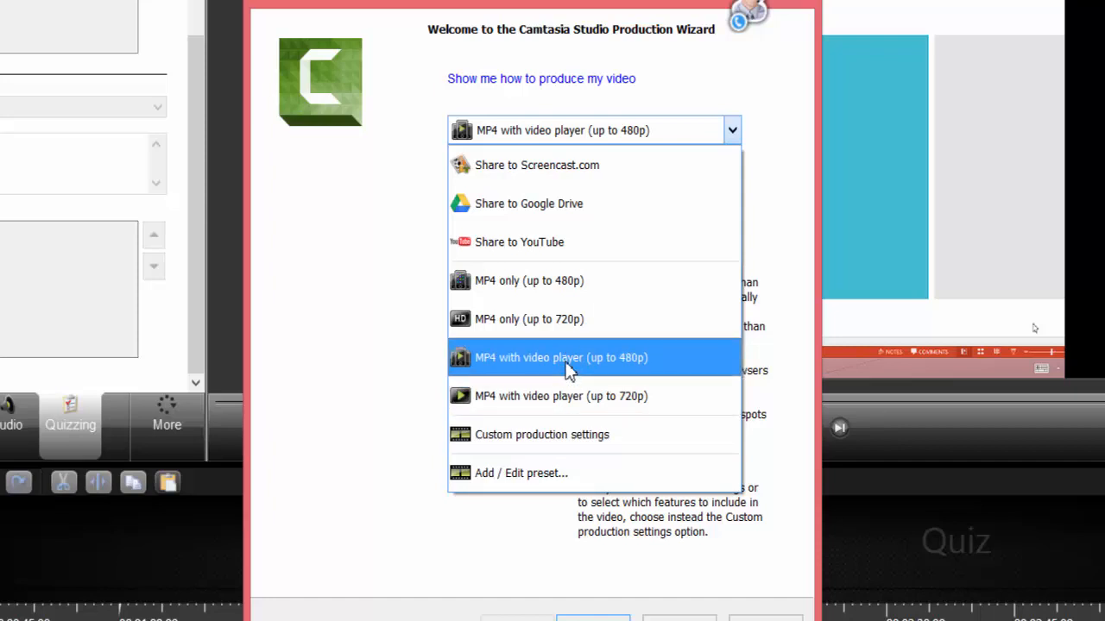
pyautogui.click(567, 441)
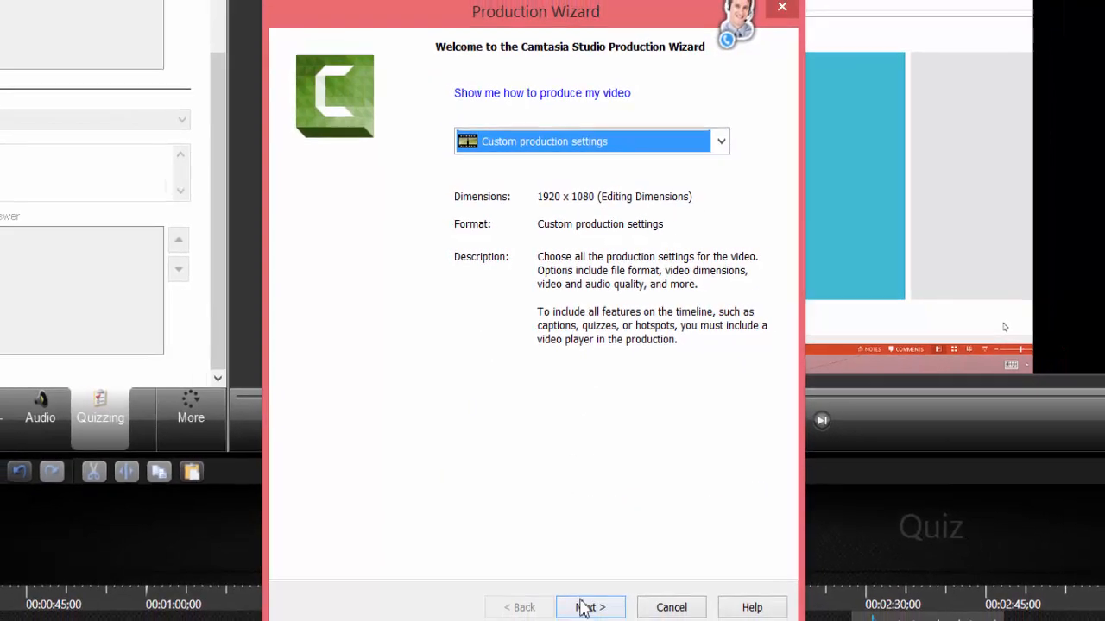
pyautogui.click(583, 608)
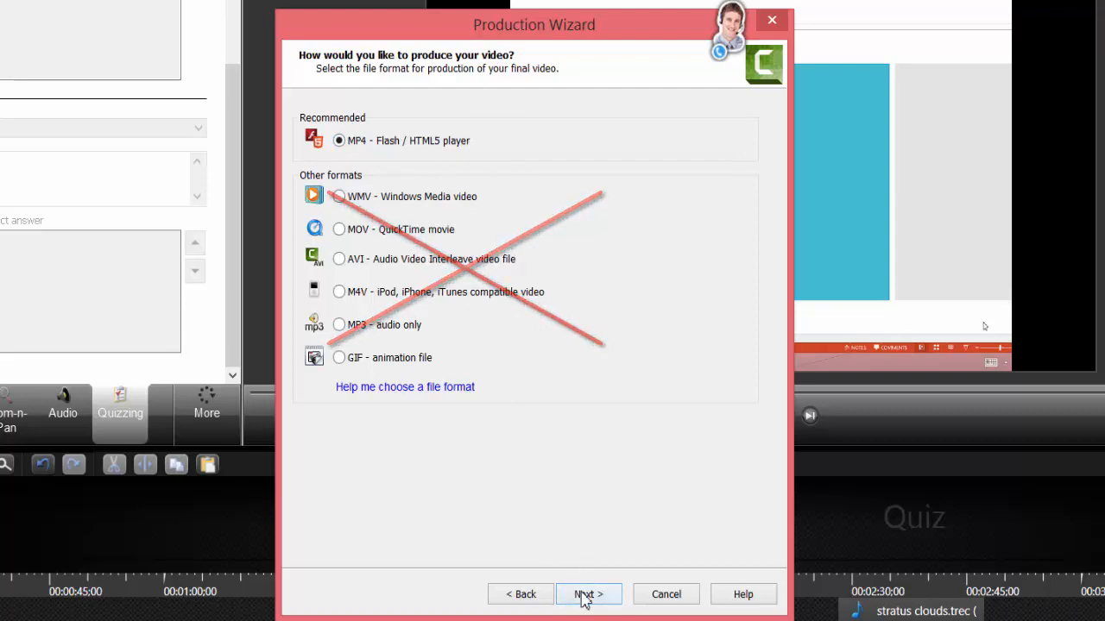
pyautogui.click(586, 595)
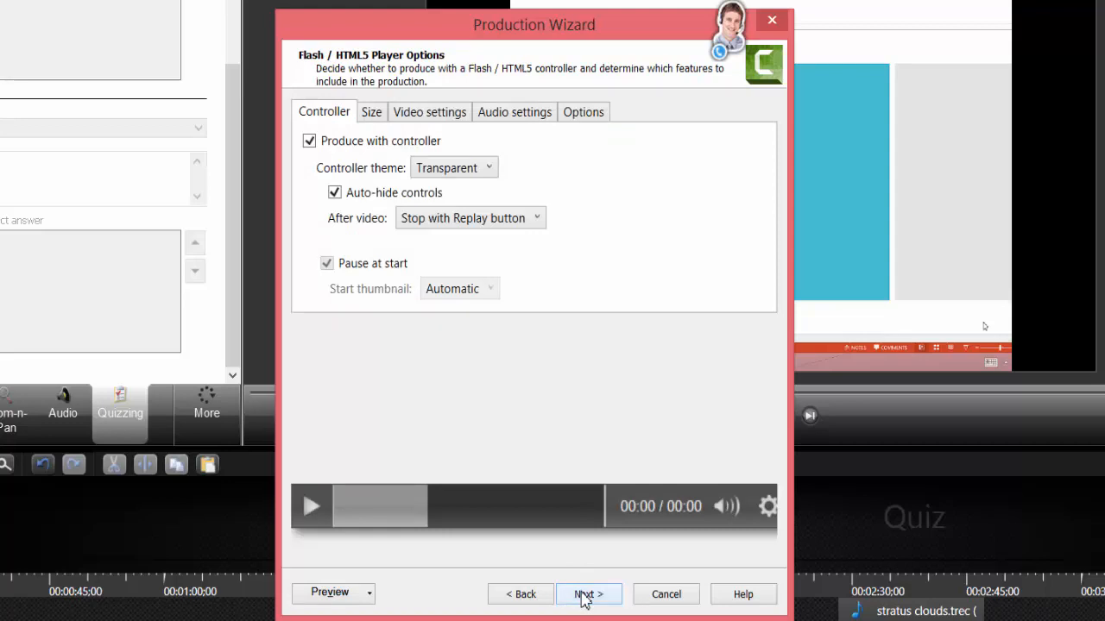
pyautogui.click(585, 595)
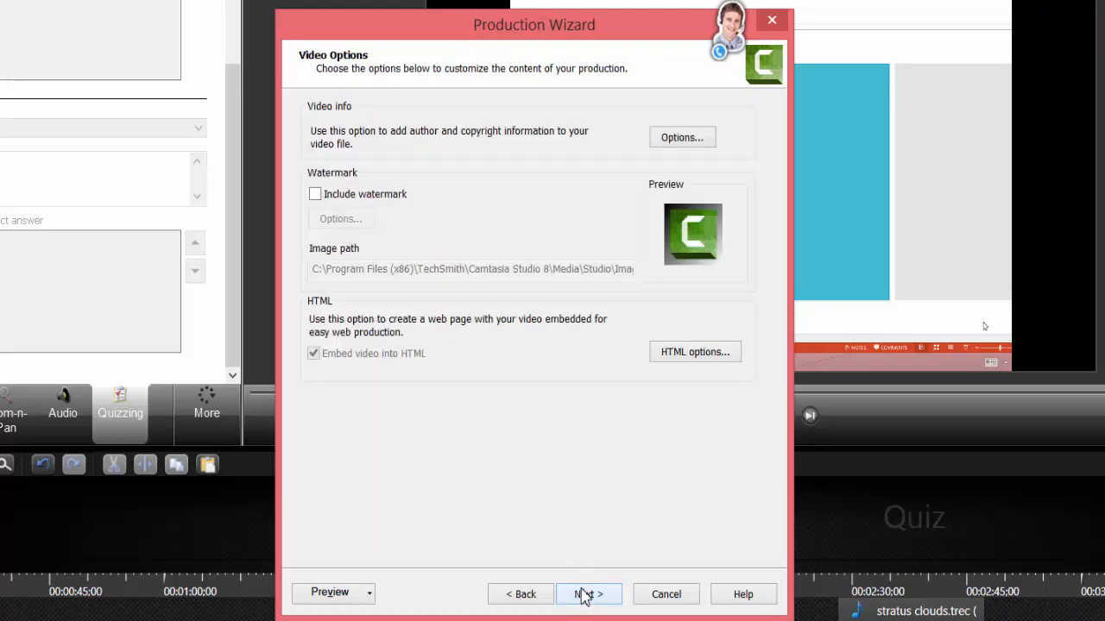
pyautogui.click(585, 595)
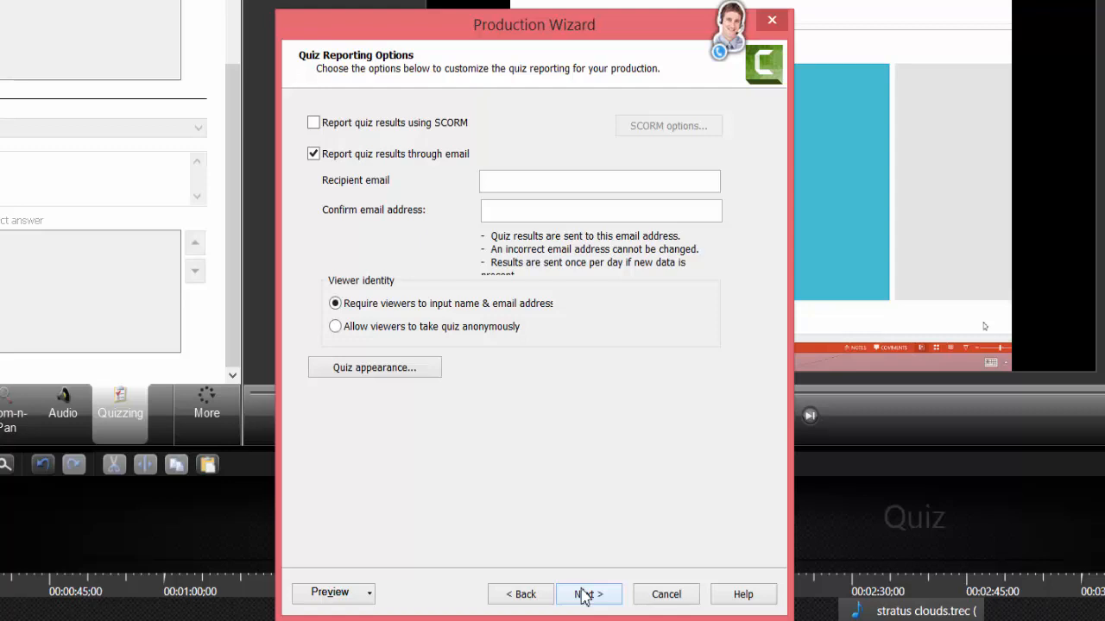
# - Leave SCORM reporting off, keep email reporting on, and enter the recipient's e-mail address
pyautogui.click(316, 126)
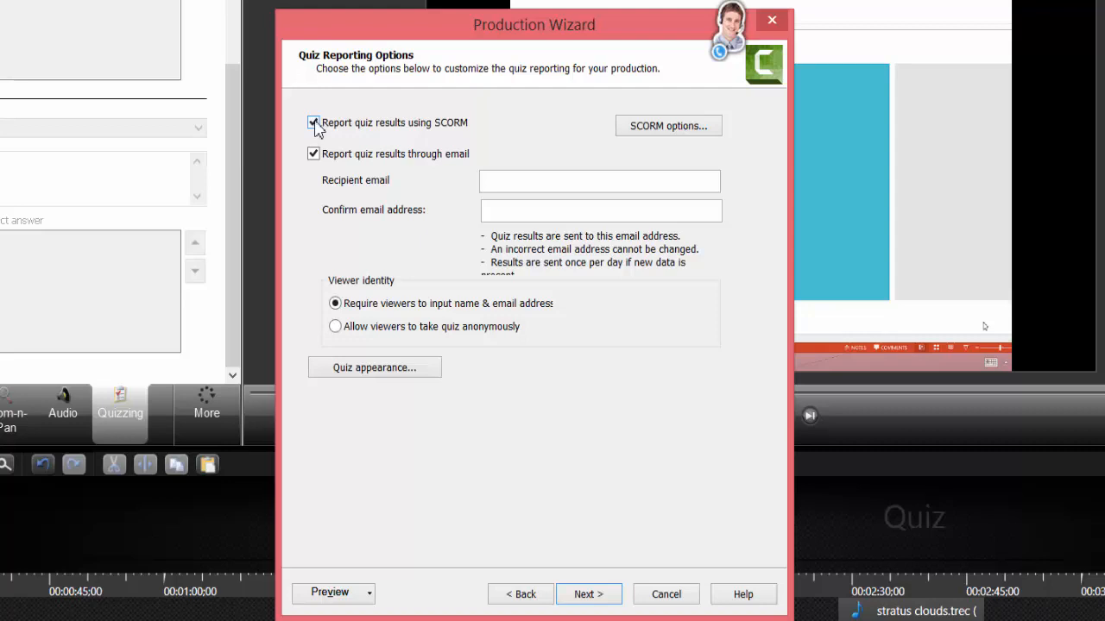
pyautogui.click(314, 123)
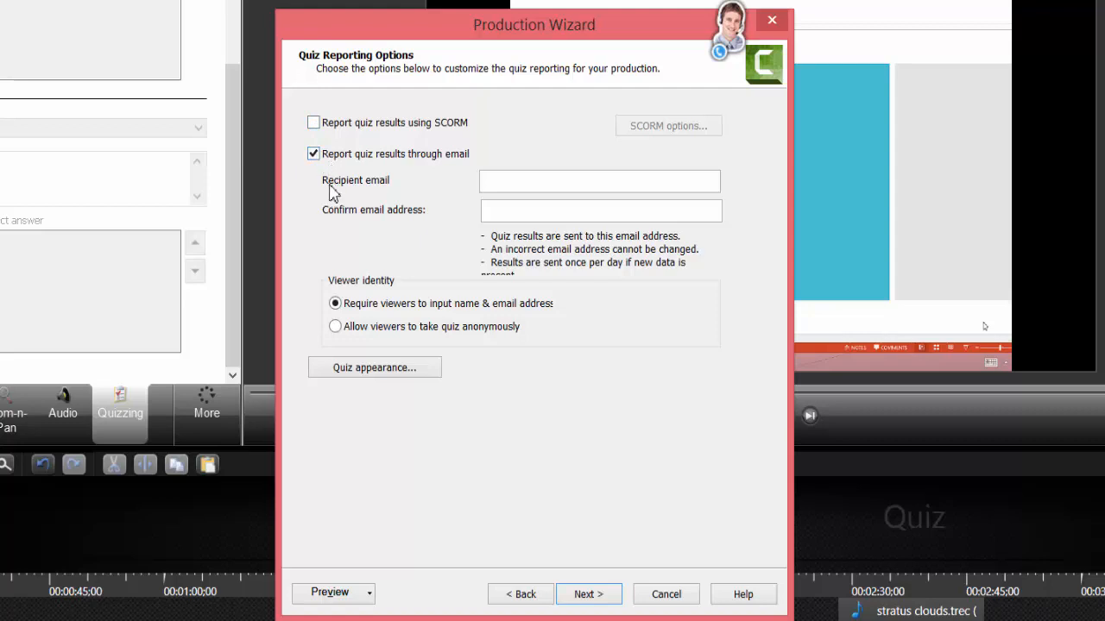
pyautogui.click(507, 177)
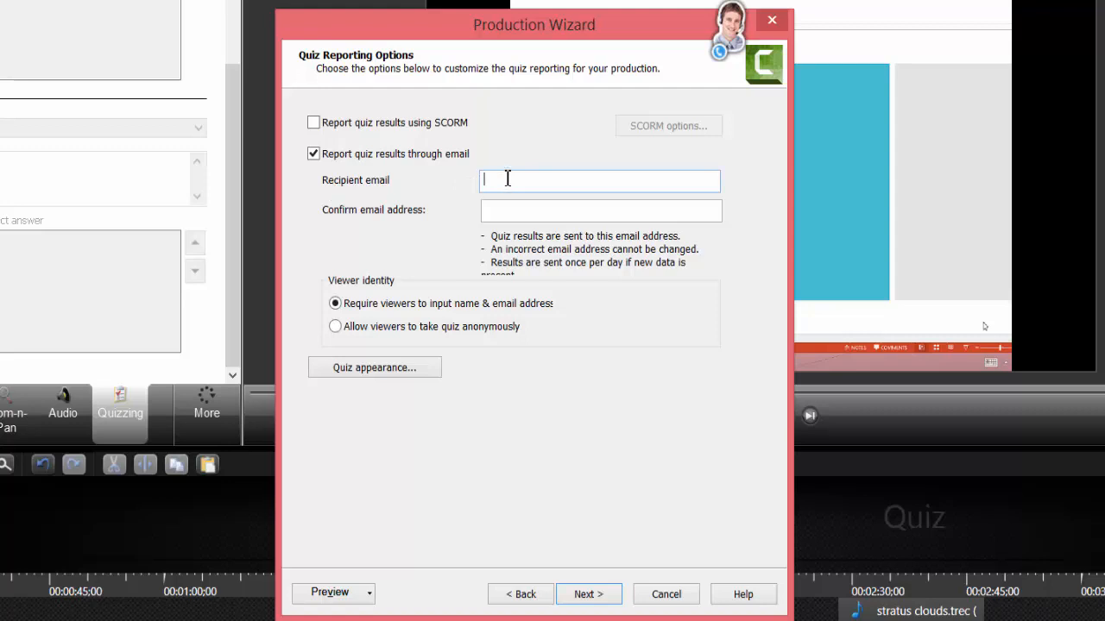
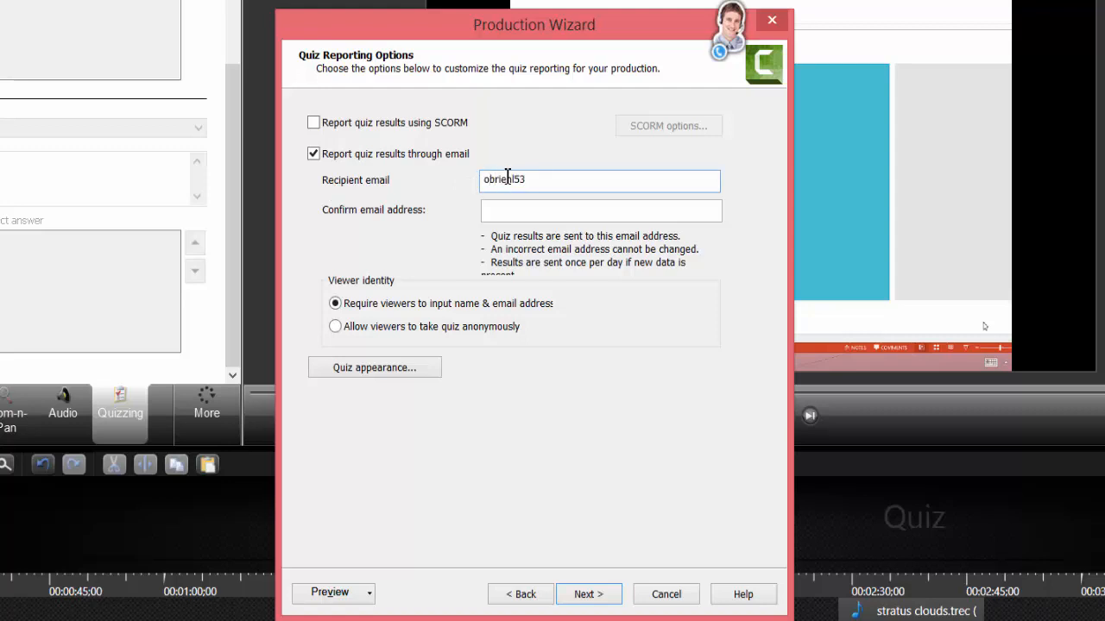
pyautogui.write('...')
# - Produce the video as 'Creating Quizzes Tutorial' in the default output folder
pyautogui.click(587, 598)
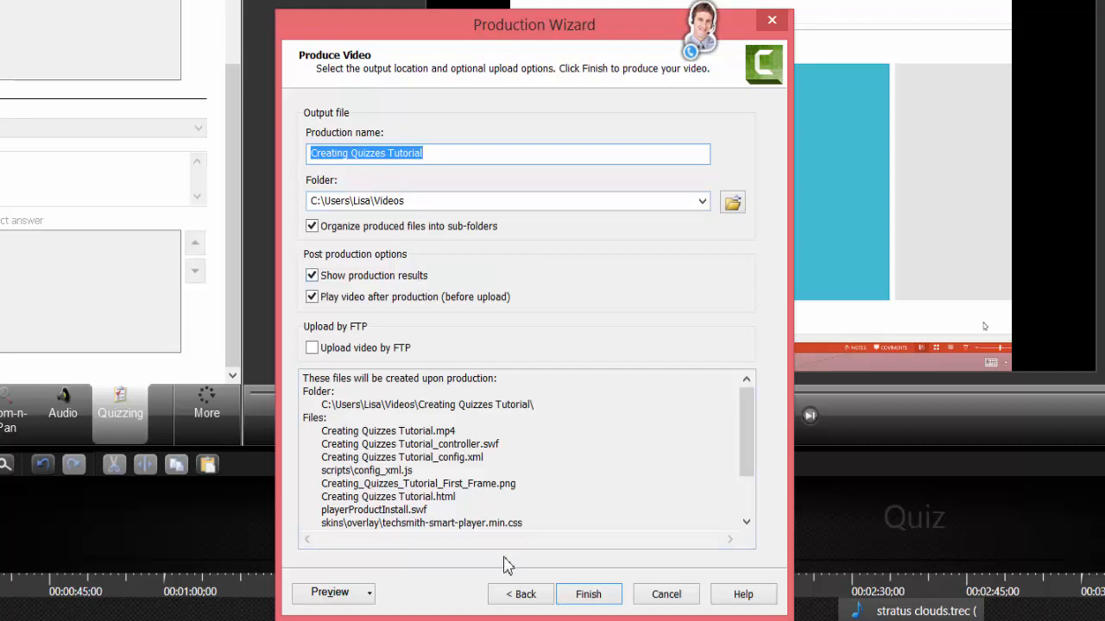
pyautogui.click(578, 594)
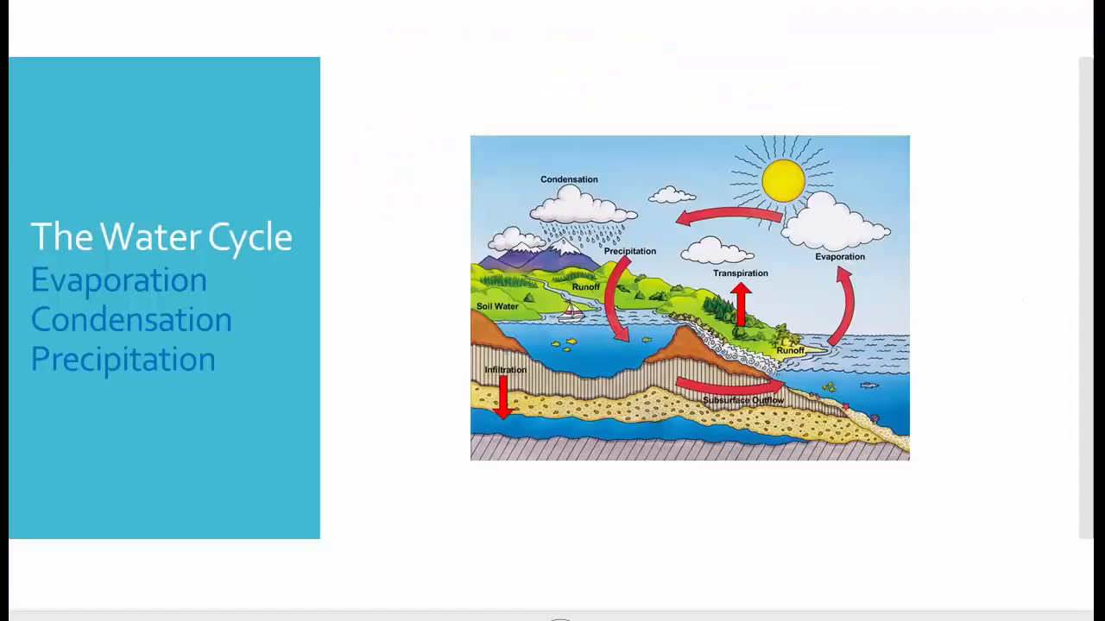